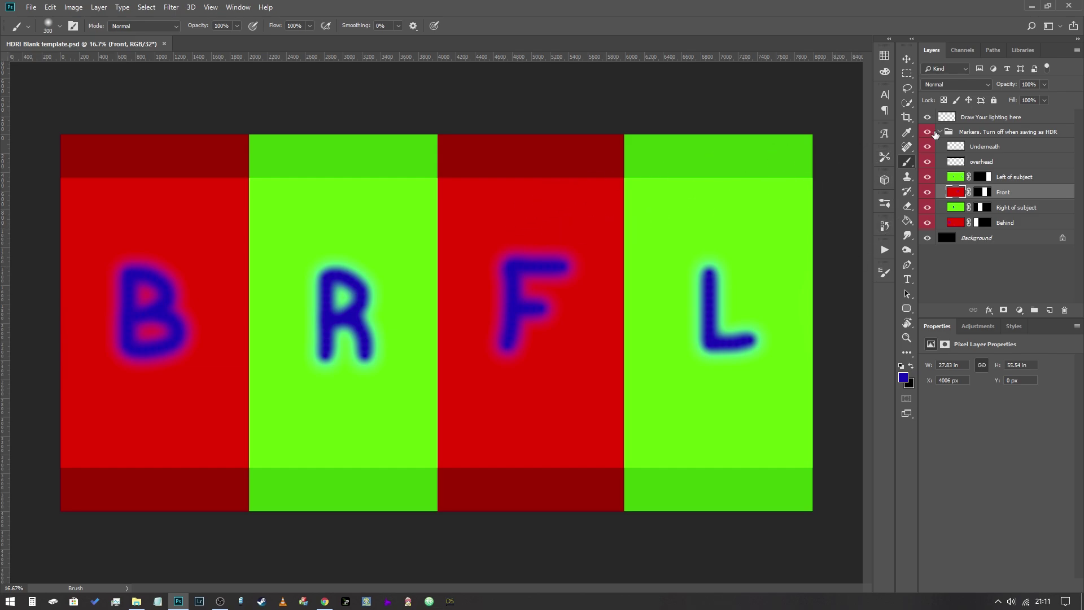
Show the Markers group again and select the 'Draw Your lighting here' layer
{"action": "left_click", "coordinate": [928, 132]}
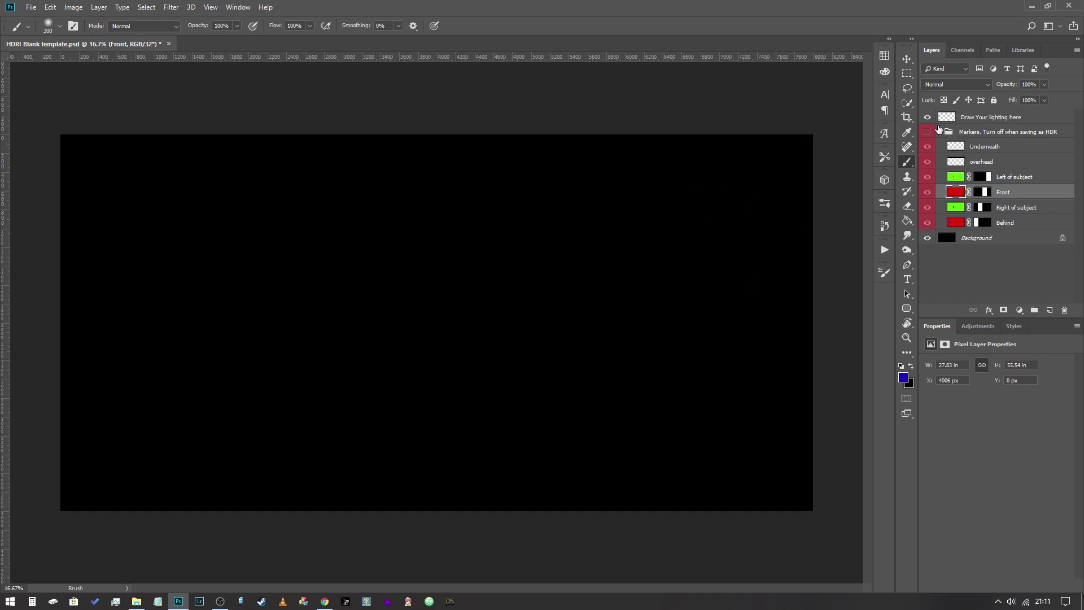
{"action": "left_click", "coordinate": [927, 132]}
{"action": "left_click", "coordinate": [982, 119]}
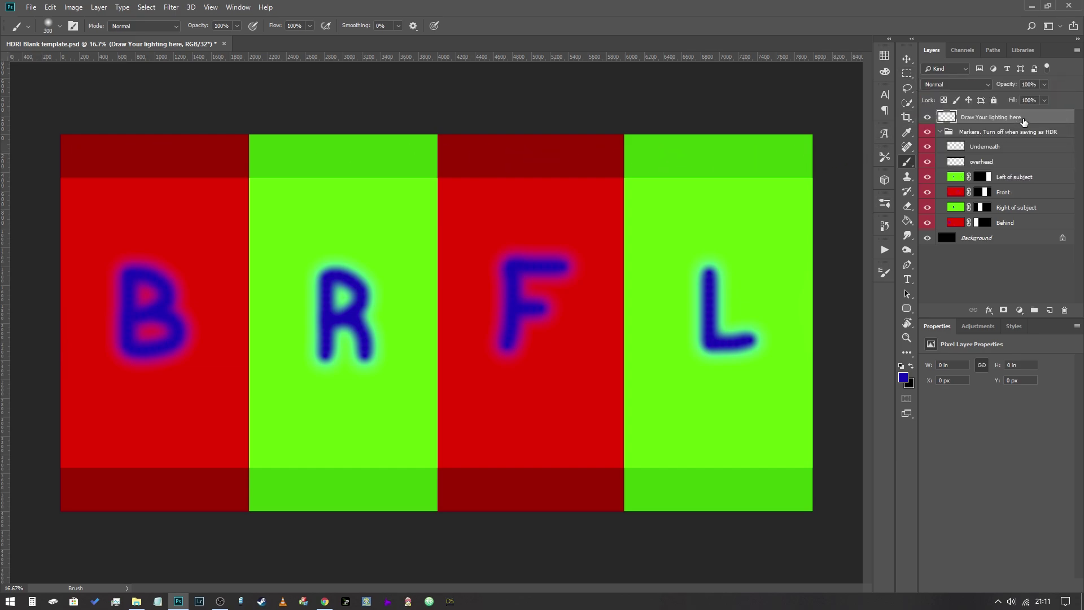
Make a rectangular selection of the full-width band along the canvas top
{"action": "left_click", "coordinate": [906, 72]}
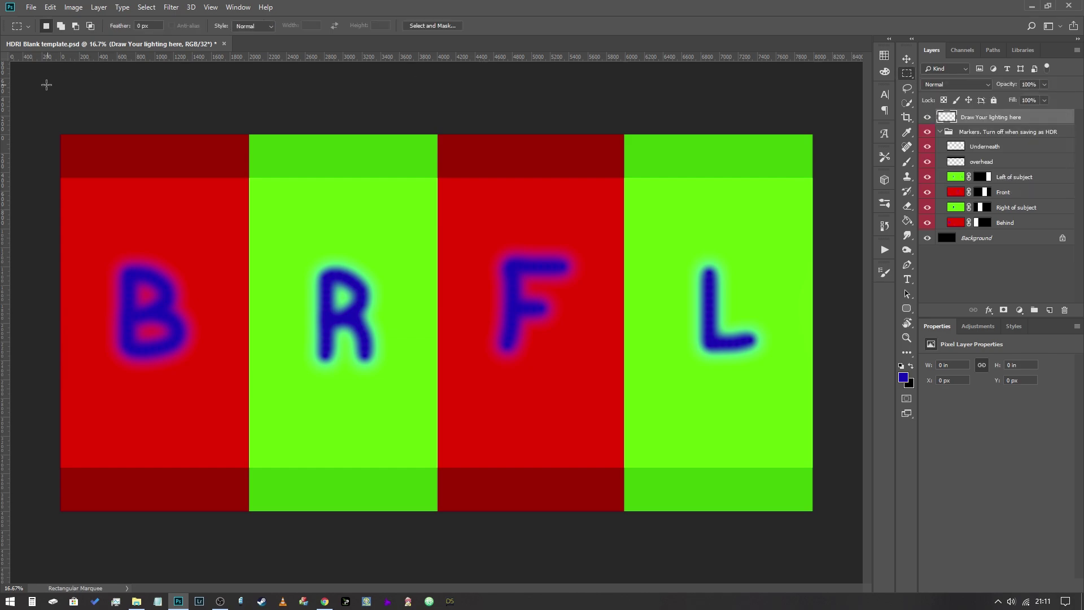
{"action": "left_click_drag", "start_coordinate": [60, 134], "coordinate": [836, 185]}
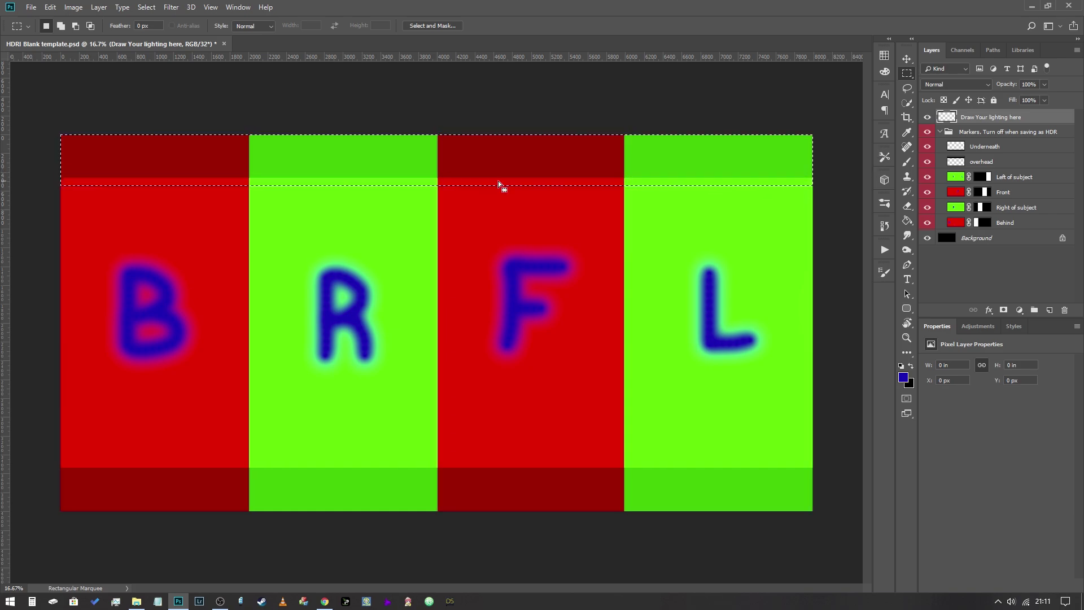
{"action": "left_click", "coordinate": [907, 164]}
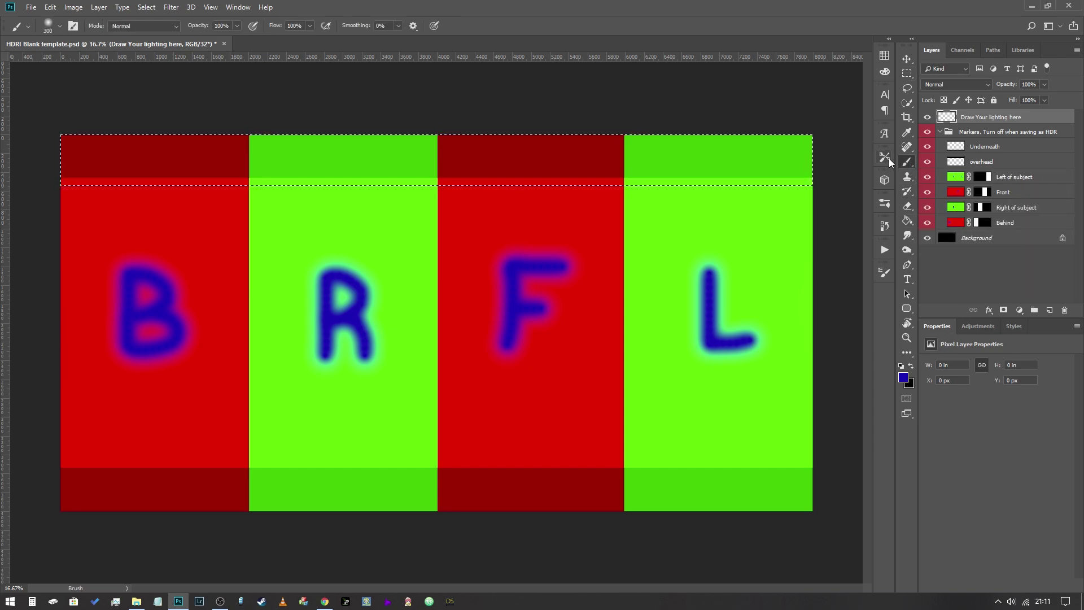
Set the foreground colour to pale yellow-white (RGB 241, 253, 194) at +2 stops intensity
{"action": "left_click", "coordinate": [904, 379]}
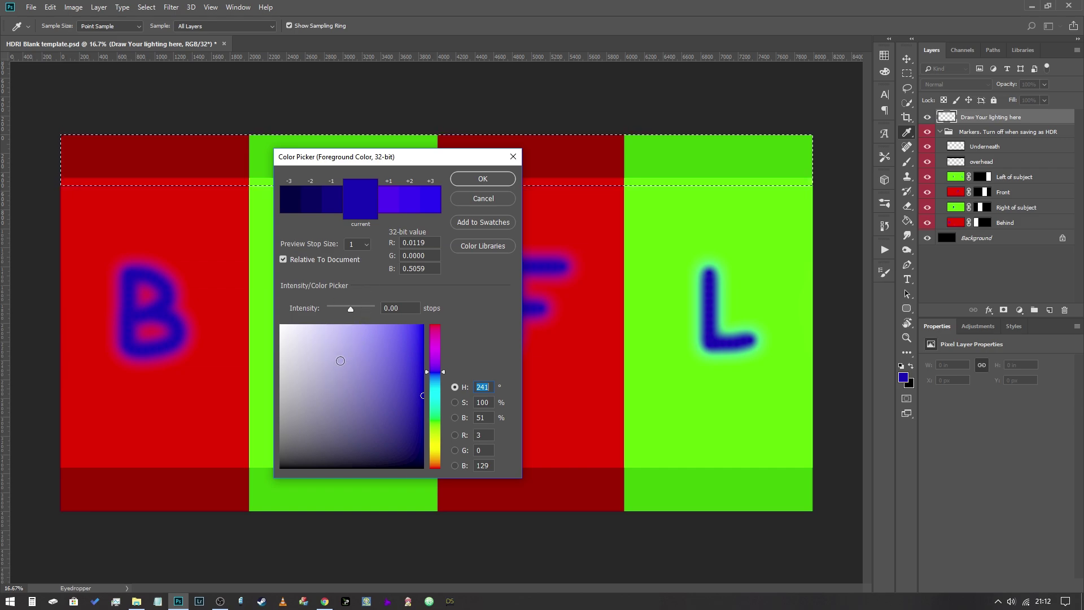
{"action": "left_click_drag", "start_coordinate": [299, 347], "coordinate": [271, 315]}
{"action": "left_click", "coordinate": [434, 429]}
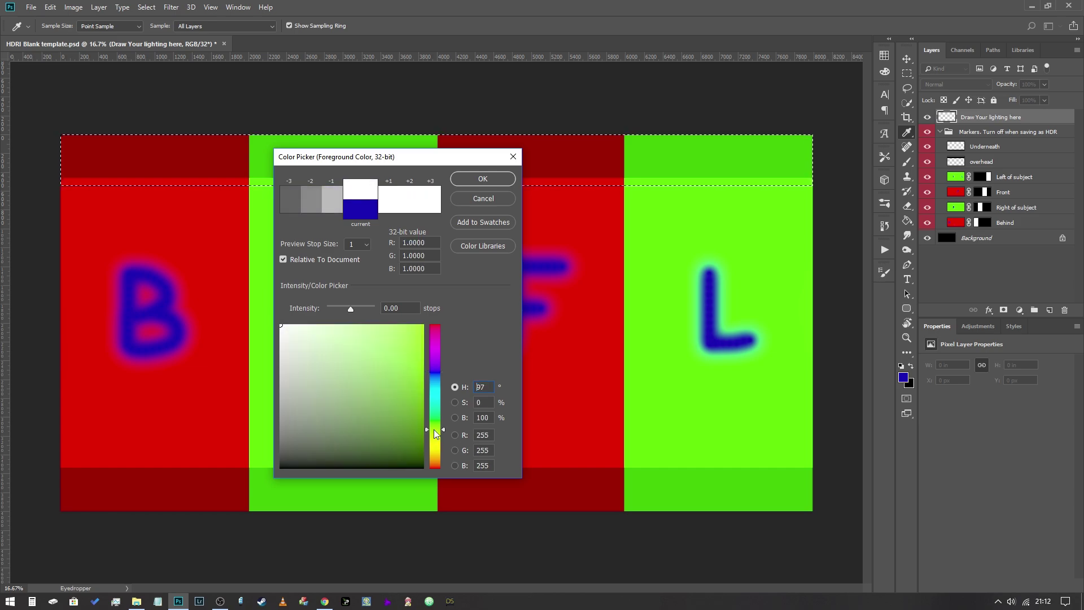
{"action": "left_click_drag", "start_coordinate": [434, 433], "coordinate": [435, 439]}
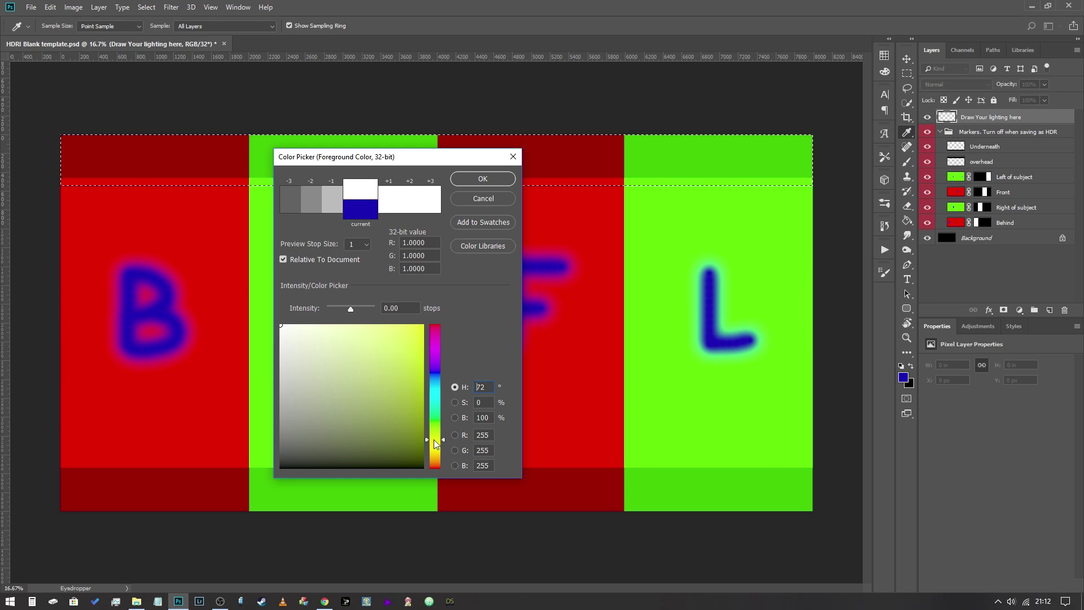
{"action": "left_click_drag", "start_coordinate": [310, 346], "coordinate": [314, 328]}
{"action": "left_click_drag", "start_coordinate": [312, 329], "coordinate": [312, 325]}
{"action": "left_click", "coordinate": [405, 203]}
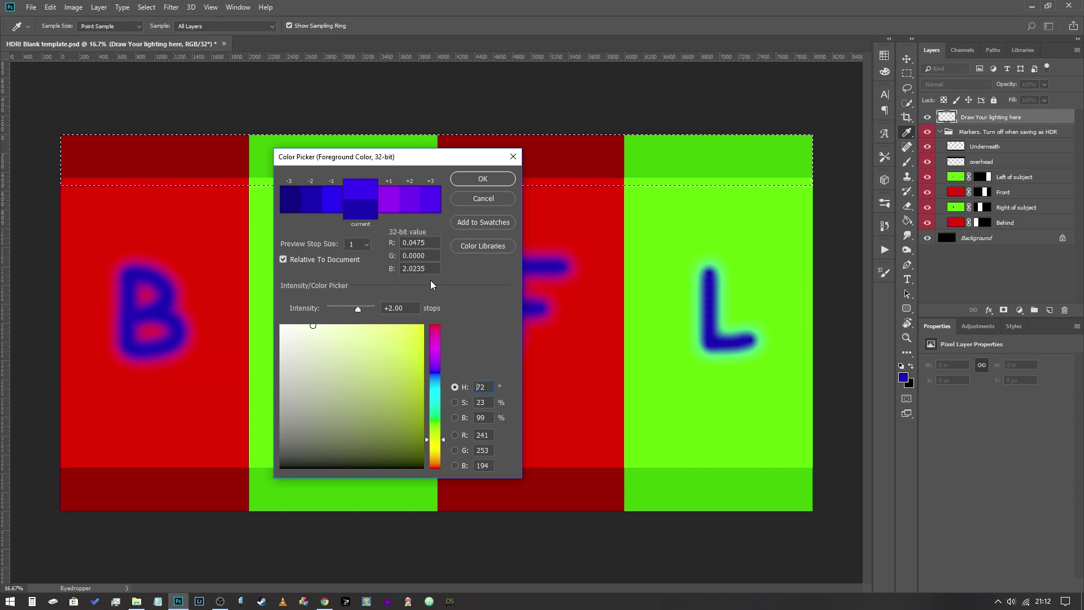
{"action": "left_click", "coordinate": [484, 178]}
{"action": "key", "text": "b"}
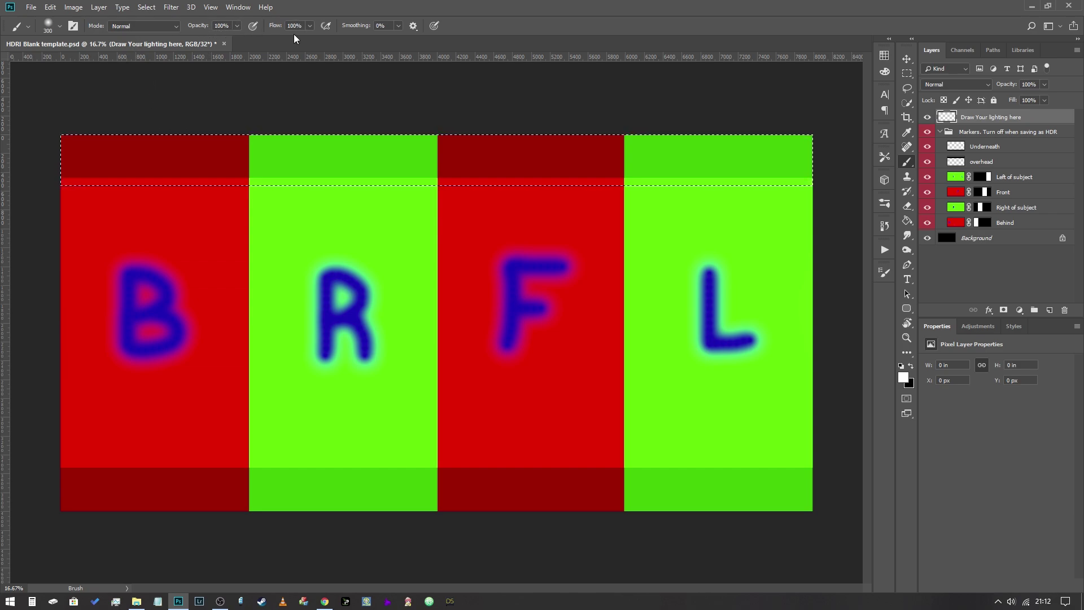
Enlarge the brush to 1600, paint the top band white, and hide the Markers group
{"action": "key", "text": "bracketright"}
{"action": "key", "text": "bracketright"}
{"action": "key", "text": "bracketright"}
{"action": "key", "text": "bracketright"}
{"action": "key", "text": "bracketright"}
{"action": "key", "text": "bracketright"}
{"action": "key", "text": "bracketright"}
{"action": "key", "text": "bracketright"}
{"action": "key", "text": "bracketright"}
{"action": "key", "text": "bracketright"}
{"action": "key", "text": "bracketright"}
{"action": "key", "text": "bracketright"}
{"action": "key", "text": "bracketright"}
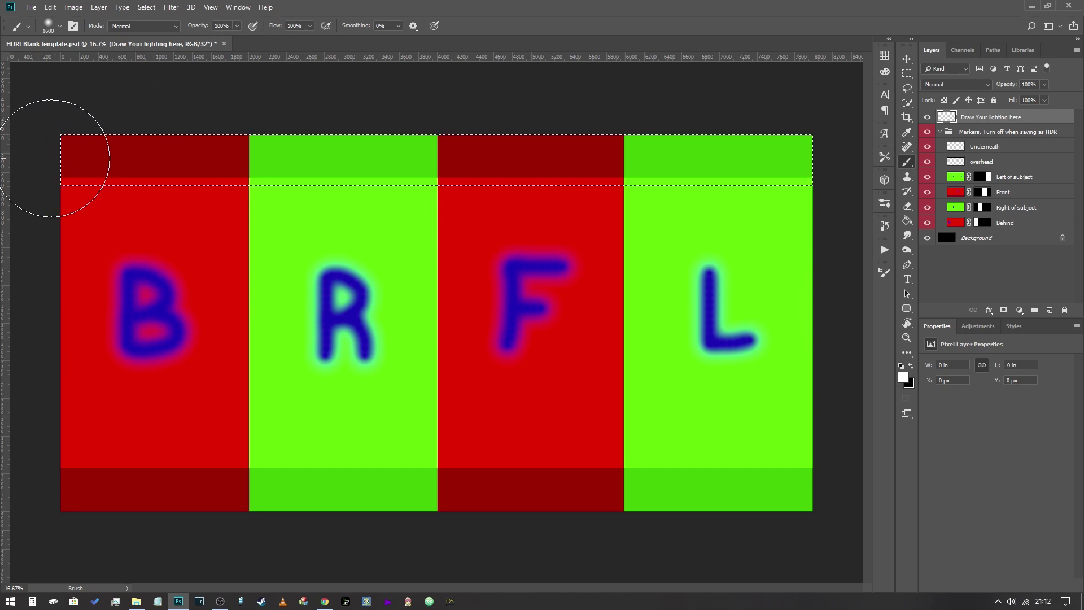
{"action": "mouse_move", "coordinate": [52, 158]}
{"action": "left_mouse_down"}
{"action": "mouse_move", "coordinate": [308, 149]}
{"action": "mouse_move", "coordinate": [55, 151]}
{"action": "mouse_move", "coordinate": [482, 173]}
{"action": "mouse_move", "coordinate": [808, 163]}
{"action": "left_mouse_up"}
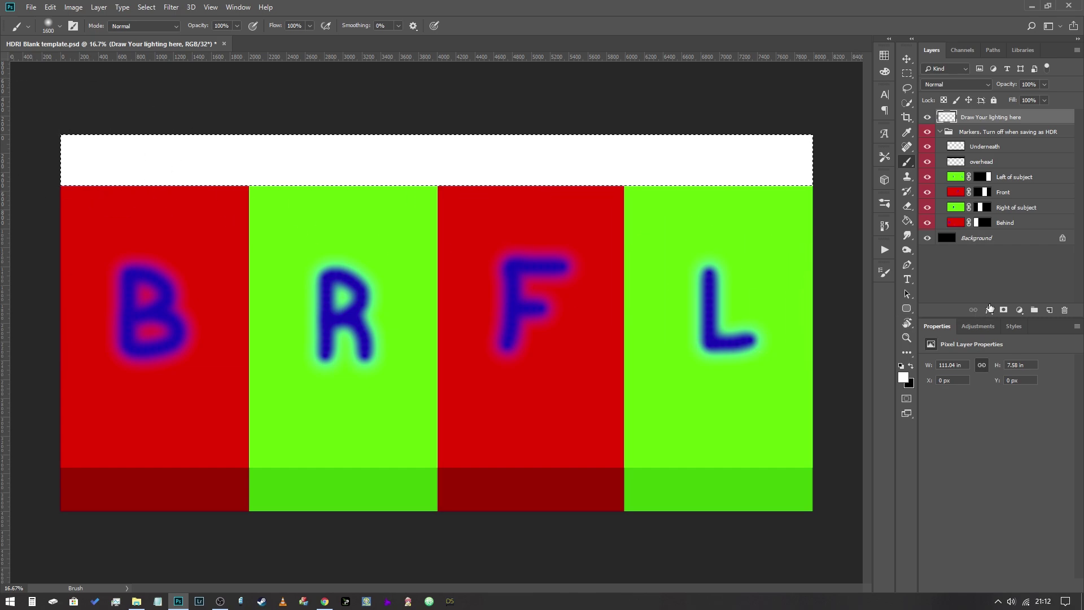
{"action": "left_click", "coordinate": [928, 132]}
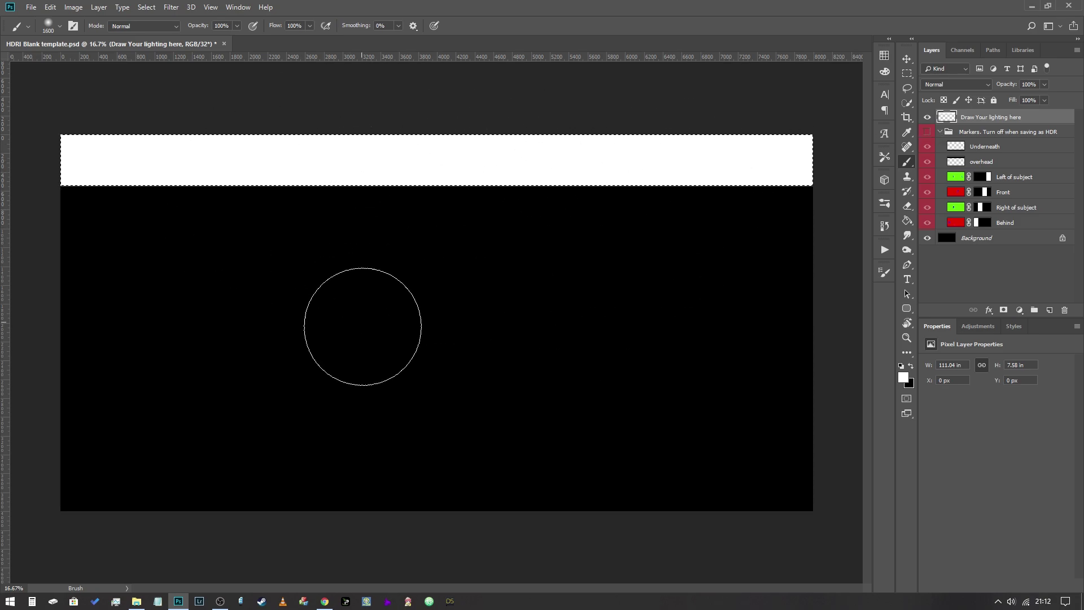
Save the image as test.hdr in Radiance (*.HDR) format in the Desire folder
{"action": "left_click", "coordinate": [31, 5]}
{"action": "left_click", "coordinate": [68, 133]}
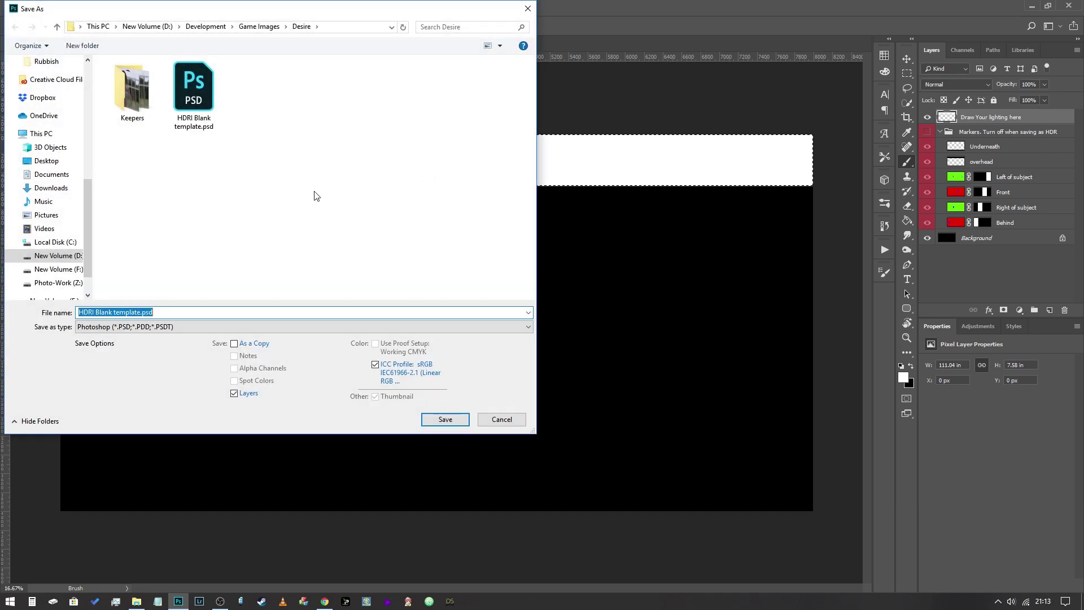
{"action": "type", "text": "test"}
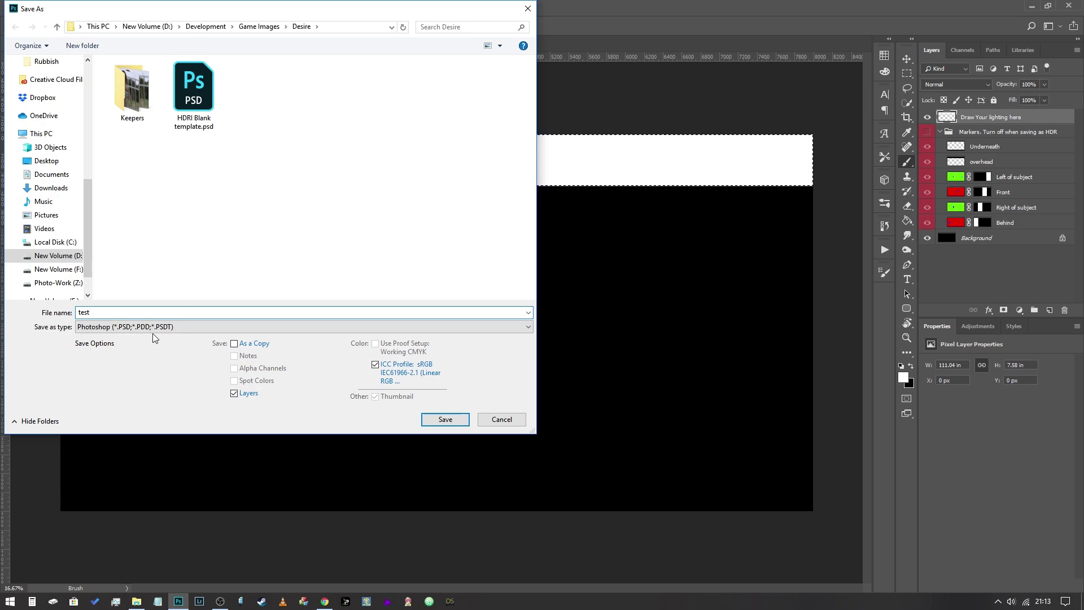
{"action": "left_click", "coordinate": [182, 327]}
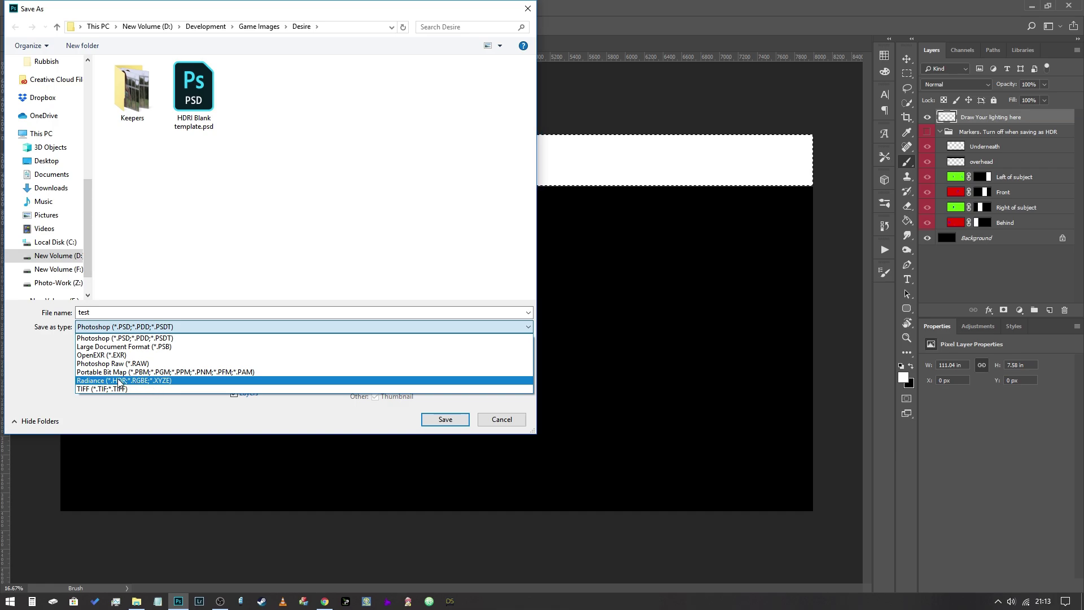
{"action": "left_click", "coordinate": [165, 381]}
{"action": "left_click", "coordinate": [91, 314]}
{"action": "left_click", "coordinate": [457, 421]}
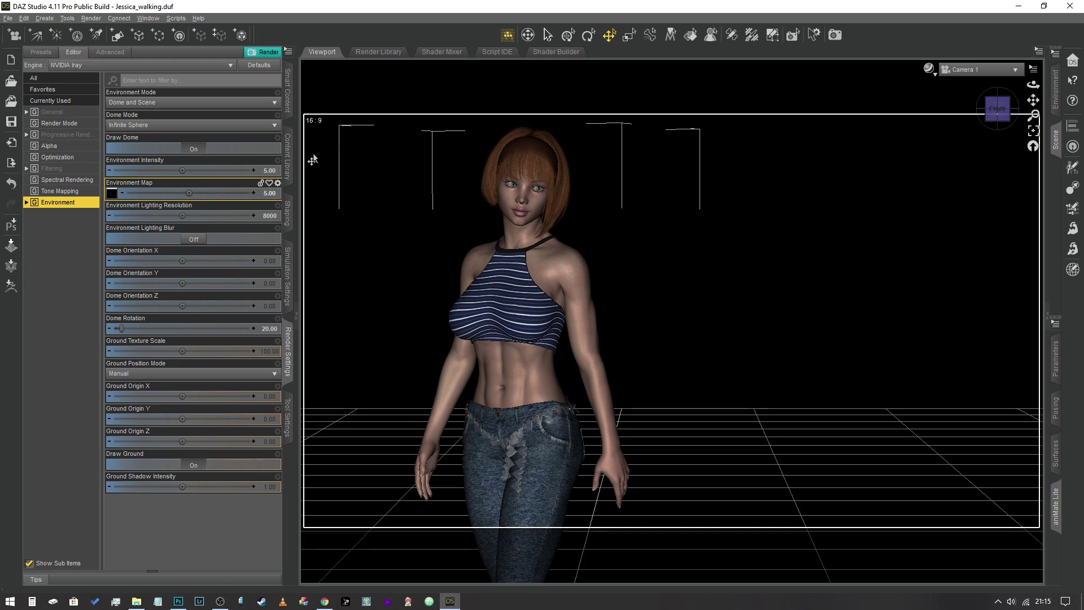
Switch the DAZ Studio viewport DrawStyle to NVIDIA Iray to preview the test.hdr lighting
{"action": "mouse_move", "coordinate": [112, 196]}
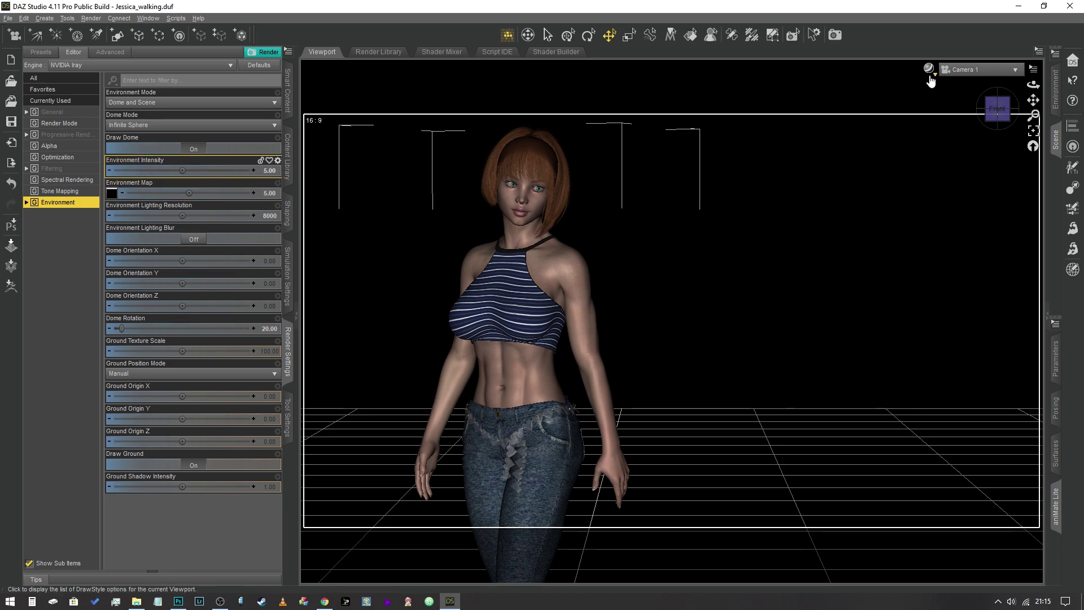
{"action": "left_click", "coordinate": [929, 69]}
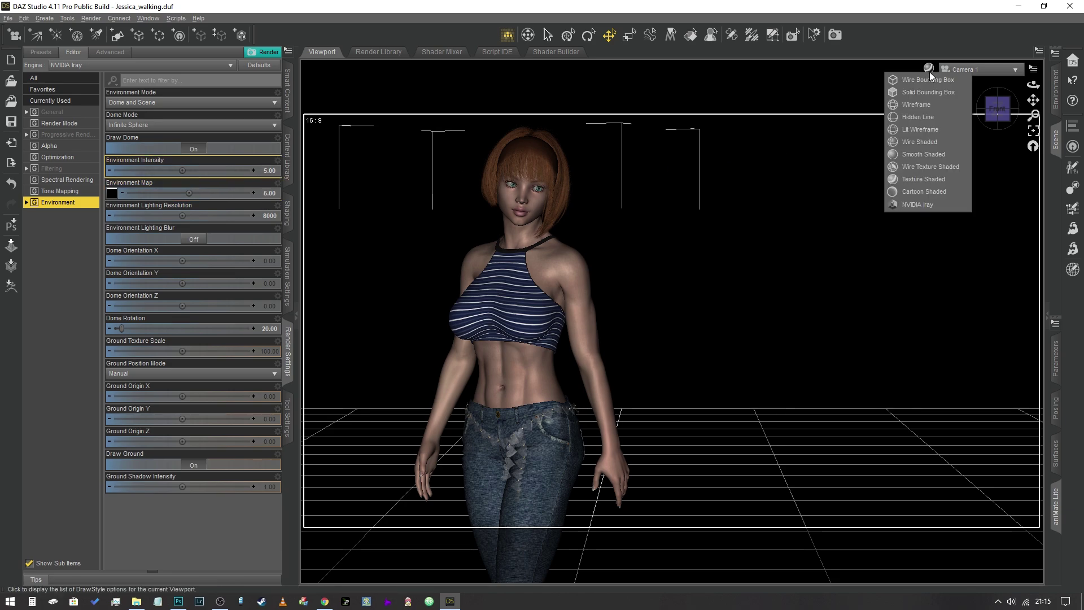
{"action": "left_click", "coordinate": [912, 203]}
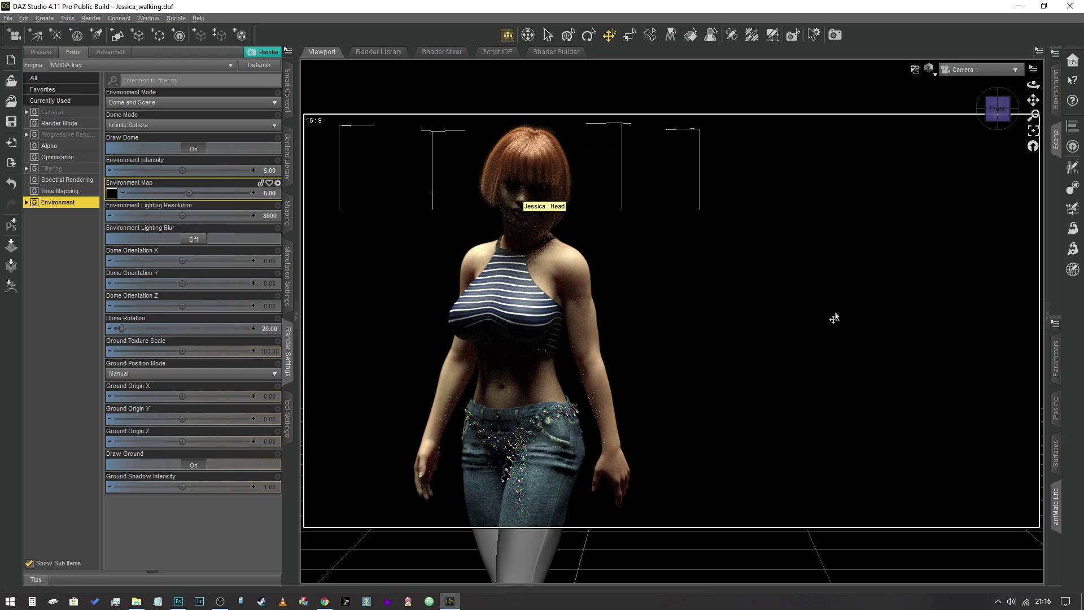
Back in Photoshop, show the Markers group and delete the white top strip
{"action": "key", "text": "alt+Tab"}
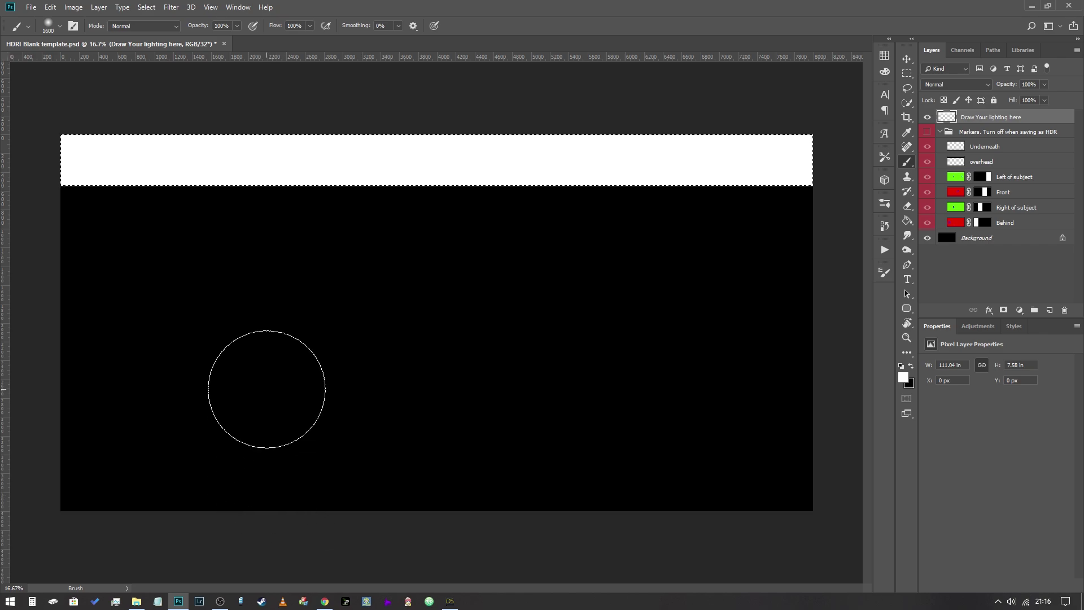
{"action": "left_click", "coordinate": [926, 132]}
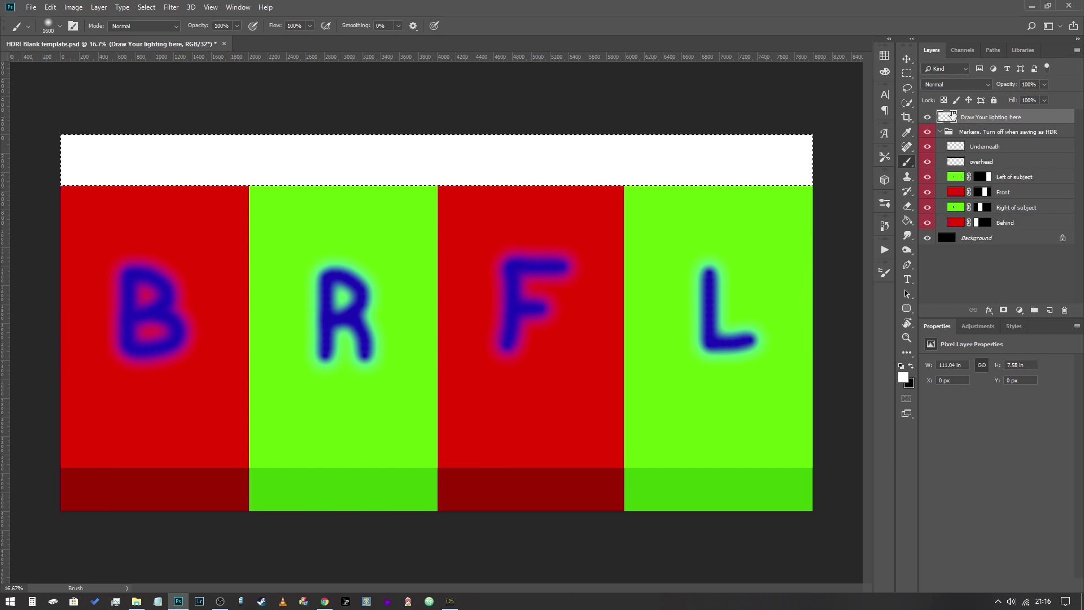
{"action": "key", "text": "Delete"}
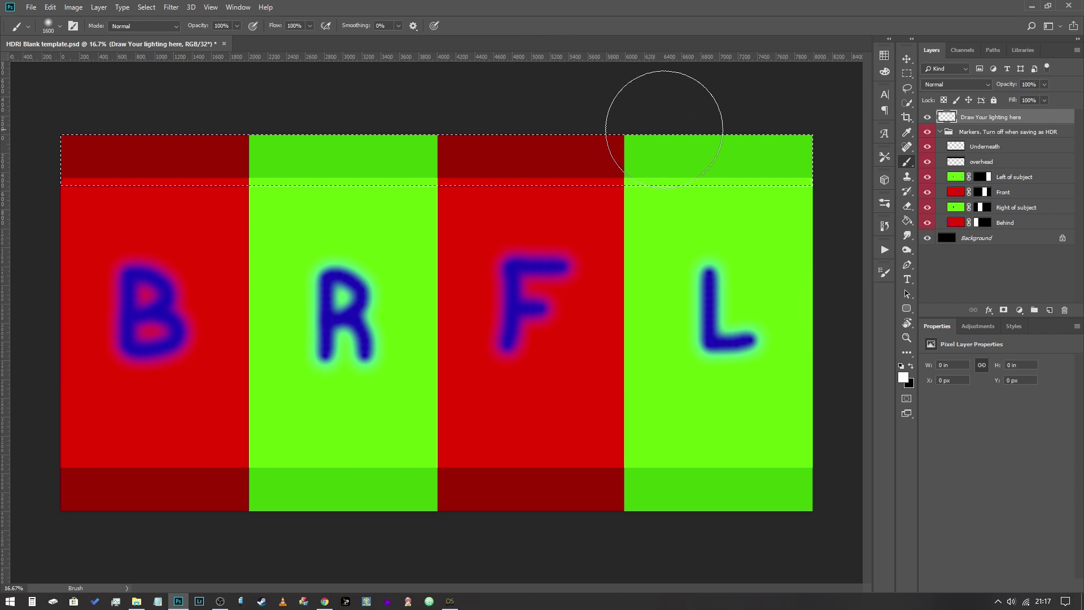
{"action": "left_click", "coordinate": [909, 72]}
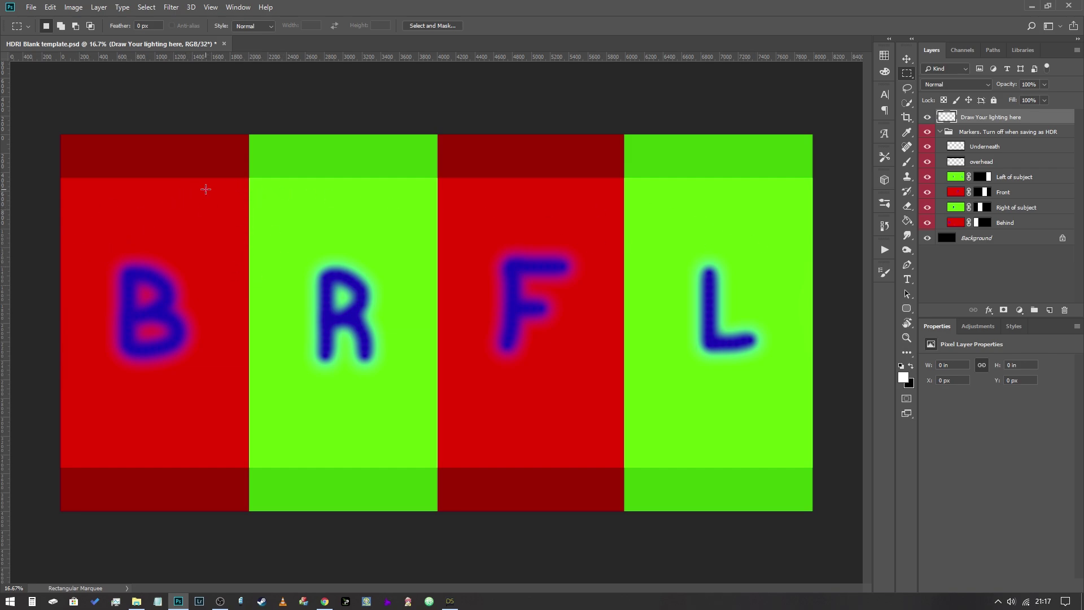
Paint tall white strips between B and R and along the right edge
{"action": "left_click_drag", "start_coordinate": [205, 189], "coordinate": [290, 460]}
{"action": "left_click", "coordinate": [906, 102]}
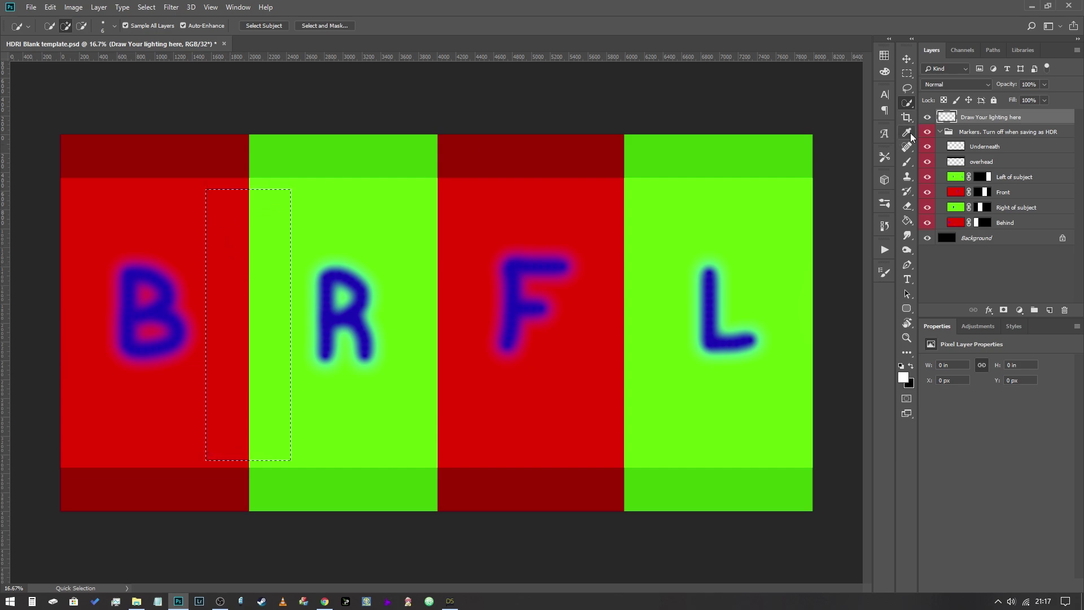
{"action": "left_click", "coordinate": [907, 161]}
{"action": "mouse_move", "coordinate": [266, 194]}
{"action": "left_mouse_down"}
{"action": "mouse_move", "coordinate": [238, 399]}
{"action": "mouse_move", "coordinate": [250, 223]}
{"action": "mouse_move", "coordinate": [241, 411]}
{"action": "left_mouse_up"}
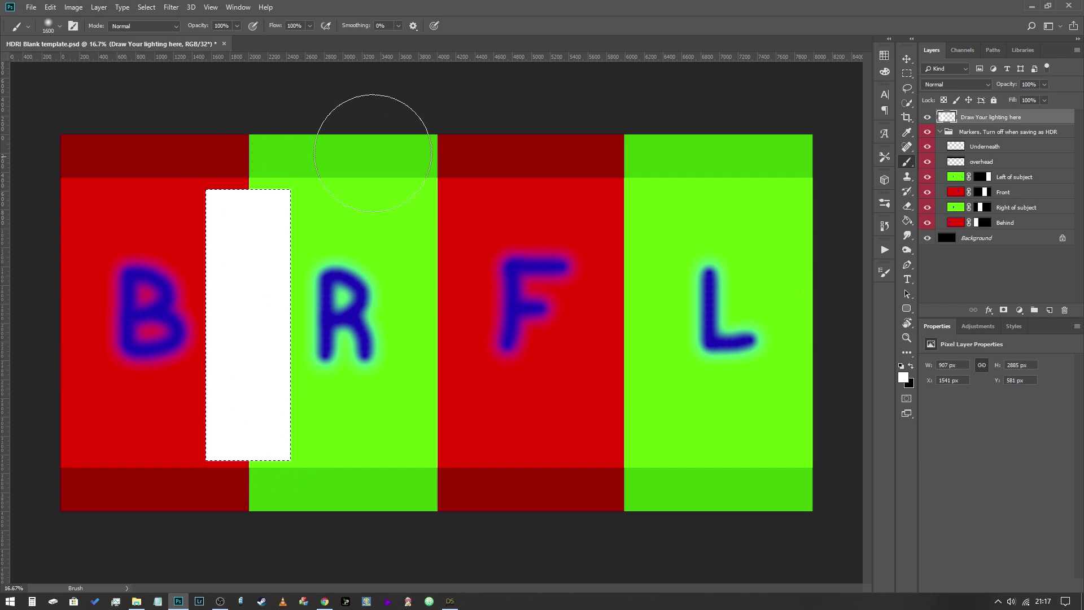
{"action": "left_click", "coordinate": [908, 73]}
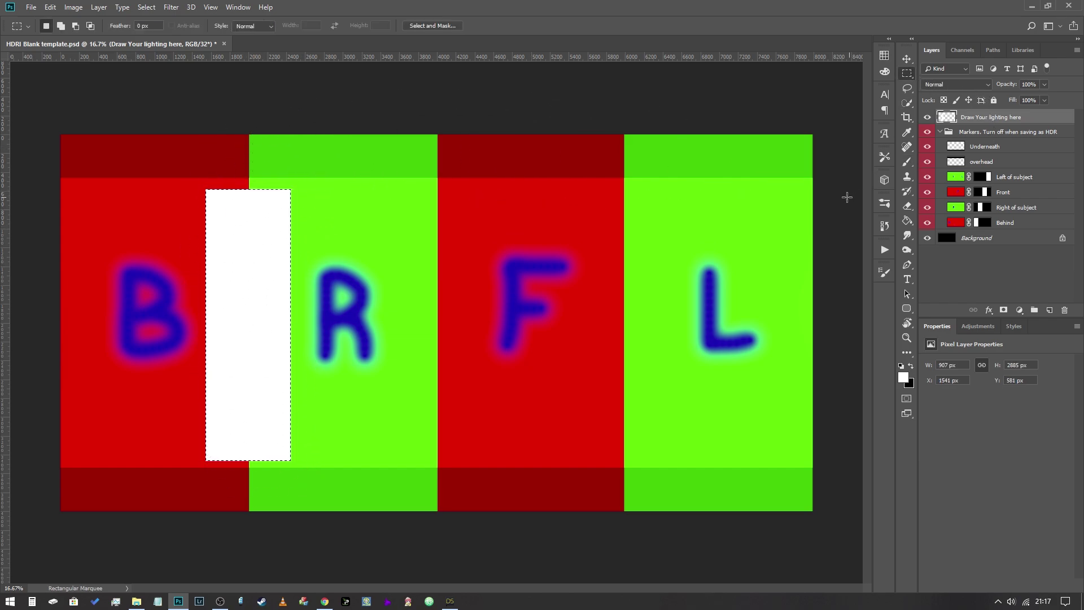
{"action": "left_click_drag", "start_coordinate": [782, 187], "coordinate": [851, 457]}
{"action": "left_click", "coordinate": [907, 161]}
{"action": "left_click_drag", "start_coordinate": [798, 205], "coordinate": [781, 298]}
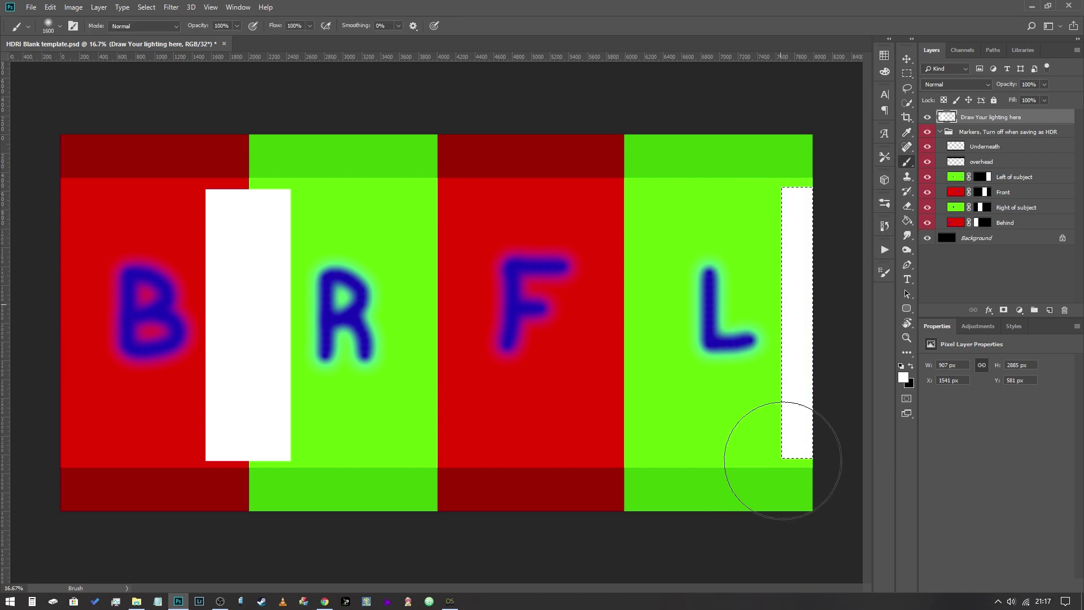
Paint a tall white strip along the left edge, then deselect
{"action": "left_click", "coordinate": [906, 74]}
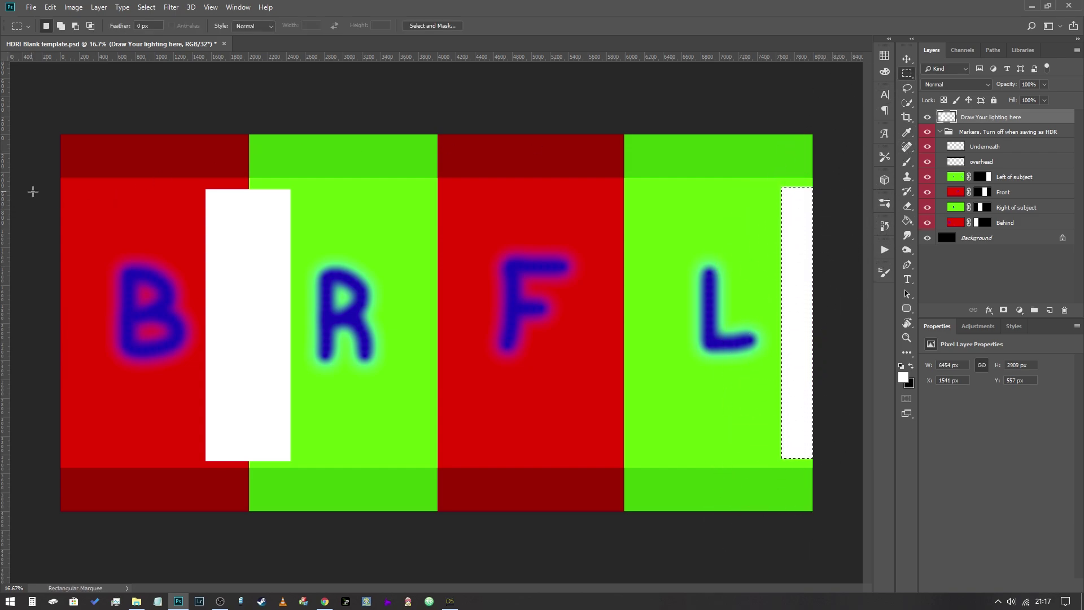
{"action": "left_click_drag", "start_coordinate": [60, 184], "coordinate": [88, 458]}
{"action": "left_click_drag", "start_coordinate": [60, 183], "coordinate": [105, 460]}
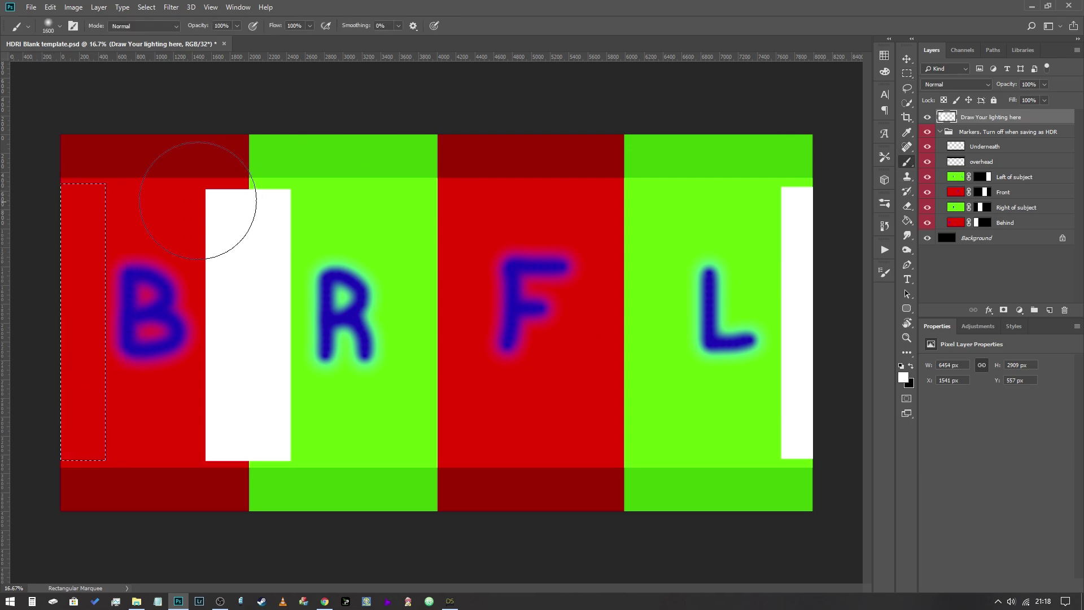
{"action": "left_click_drag", "start_coordinate": [58, 412], "coordinate": [96, 303]}
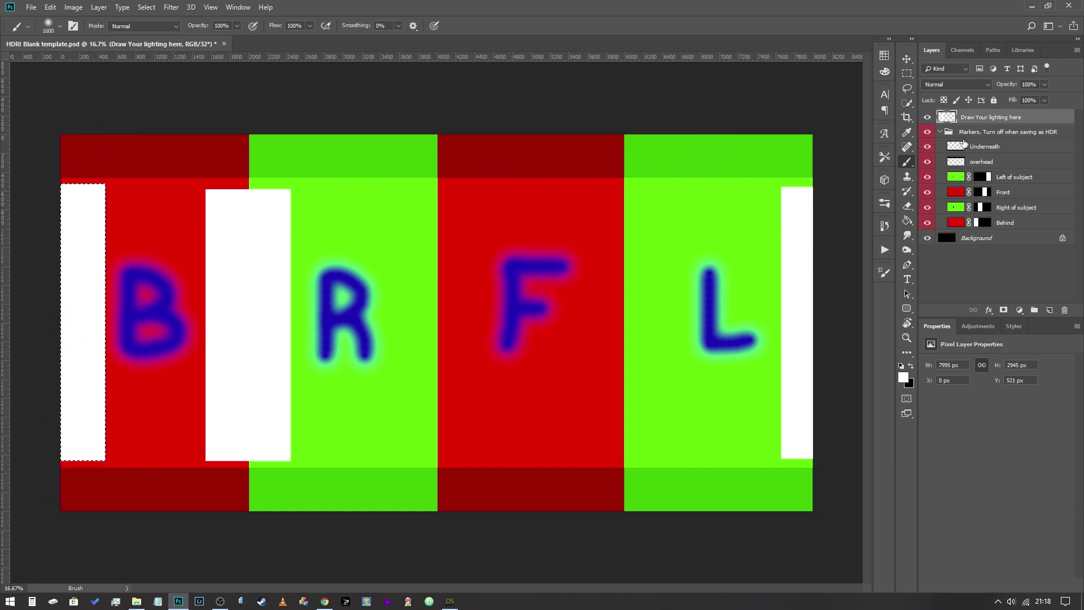
{"action": "left_click", "coordinate": [906, 73]}
{"action": "key", "text": "ctrl+d"}
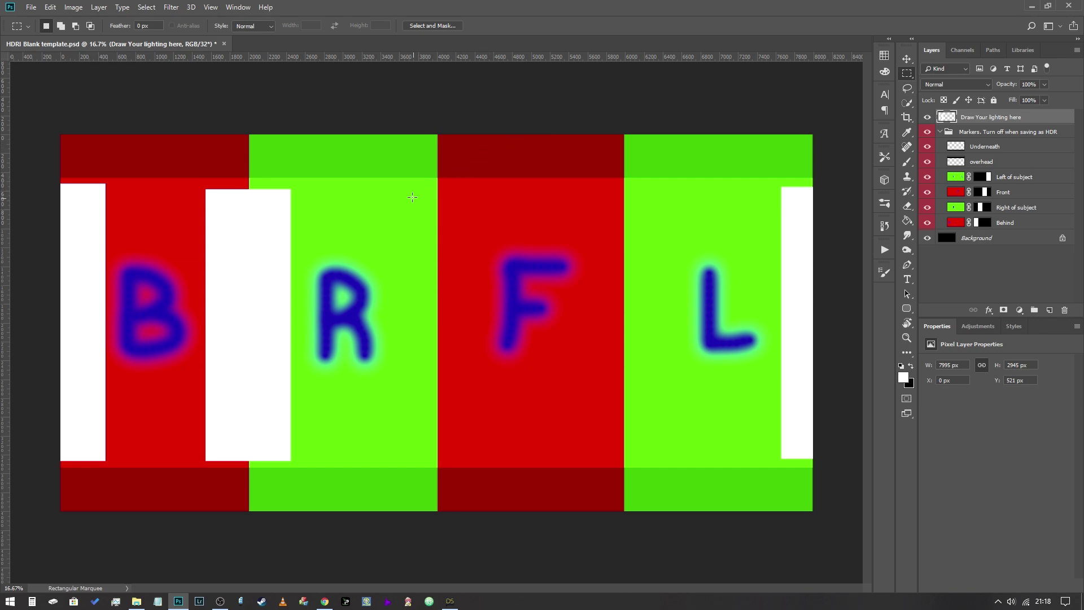
Paint a thin white band above F and select a square area over F
{"action": "left_click_drag", "start_coordinate": [410, 192], "coordinate": [657, 218]}
{"action": "mouse_move", "coordinate": [508, 232]}
{"action": "left_mouse_down"}
{"action": "mouse_move", "coordinate": [654, 231]}
{"action": "mouse_move", "coordinate": [481, 217]}
{"action": "left_mouse_up"}
{"action": "left_click", "coordinate": [906, 162]}
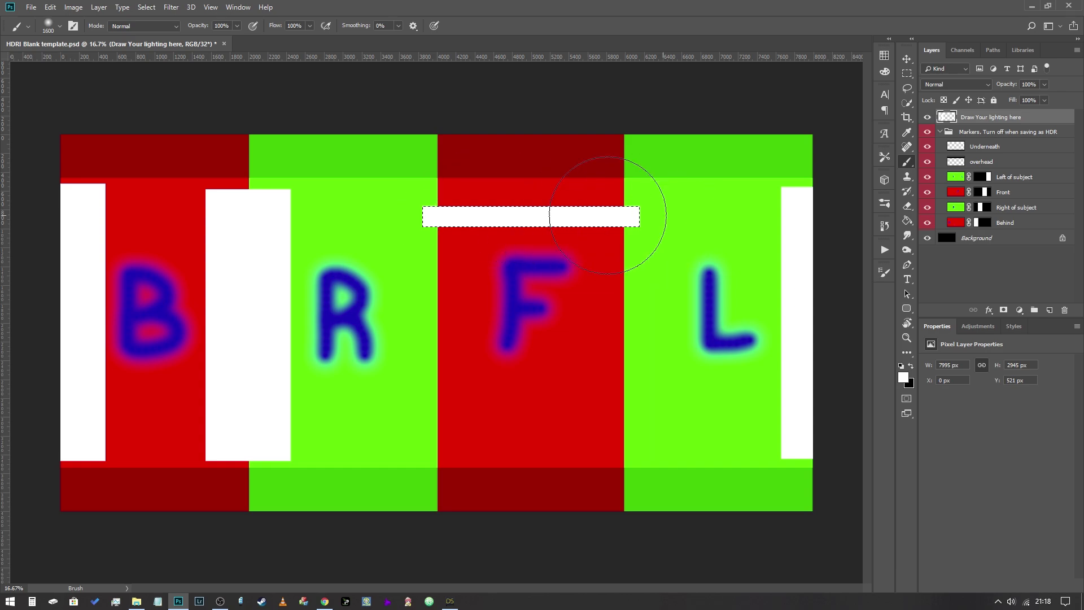
{"action": "left_click", "coordinate": [907, 73]}
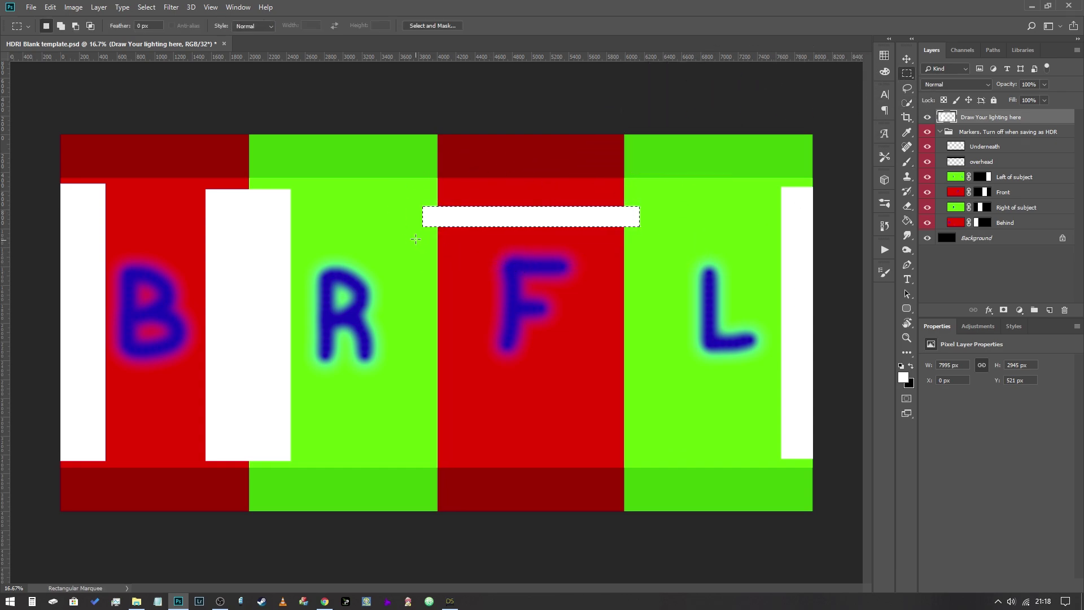
{"action": "left_click_drag", "start_coordinate": [557, 257], "coordinate": [552, 405]}
Raise the white to +3.40 stops and paint the square over F with it
{"action": "left_click", "coordinate": [903, 377]}
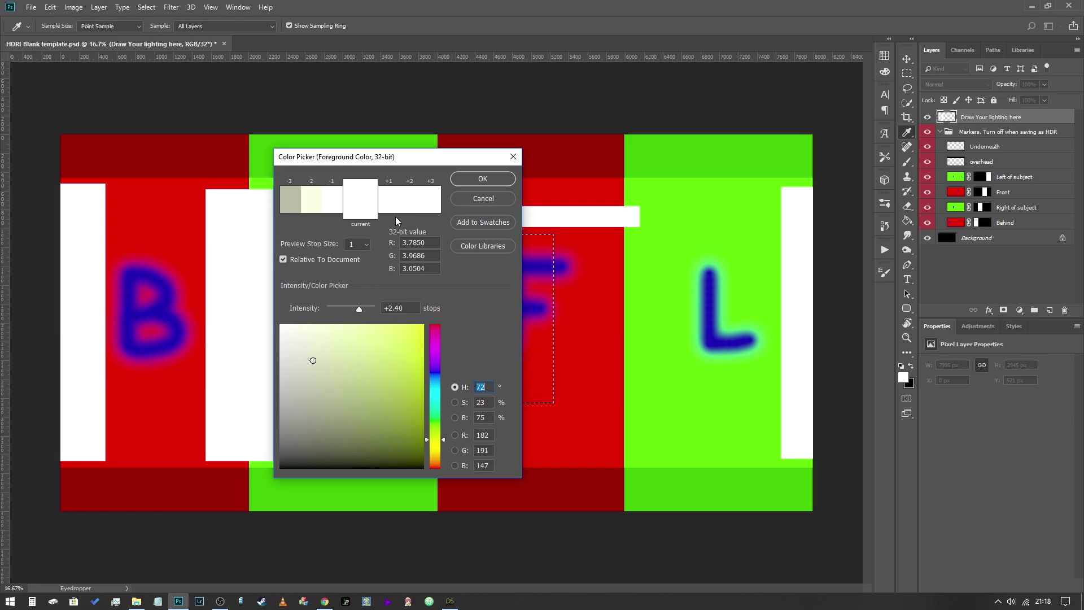
{"action": "left_click", "coordinate": [396, 204]}
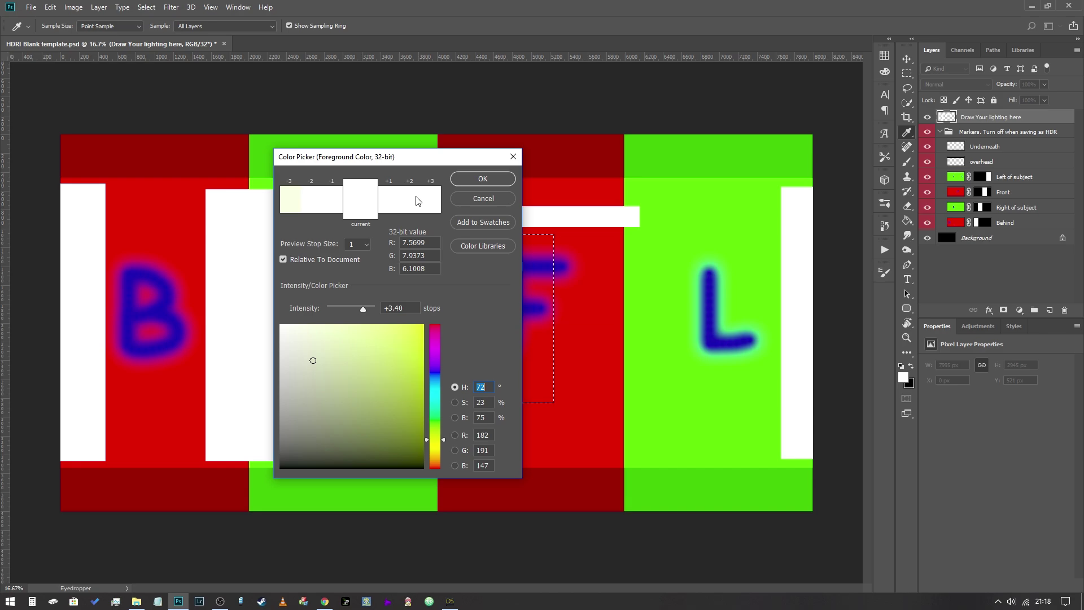
{"action": "left_click", "coordinate": [508, 179]}
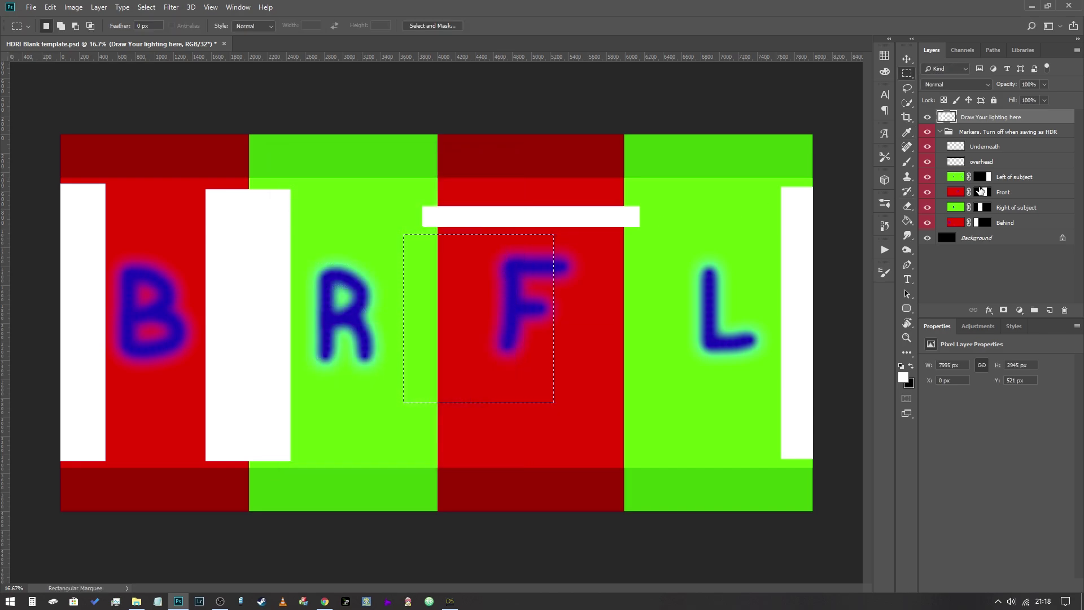
{"action": "left_click", "coordinate": [906, 162]}
{"action": "mouse_move", "coordinate": [513, 205]}
{"action": "left_mouse_down"}
{"action": "mouse_move", "coordinate": [474, 227]}
{"action": "mouse_move", "coordinate": [431, 353]}
{"action": "mouse_move", "coordinate": [448, 387]}
{"action": "left_mouse_up"}
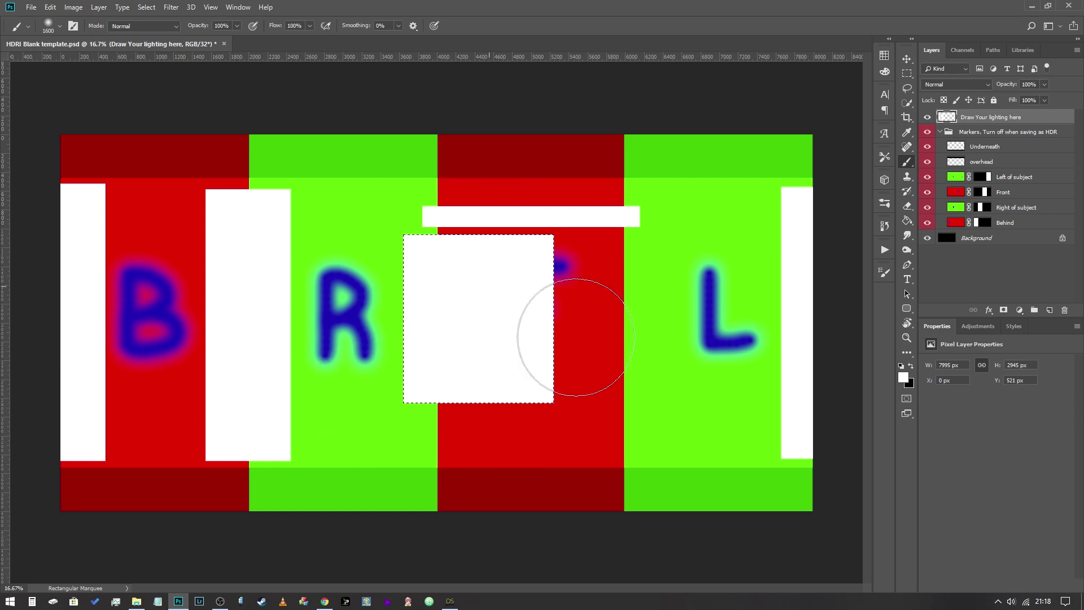
{"action": "left_click", "coordinate": [907, 74]}
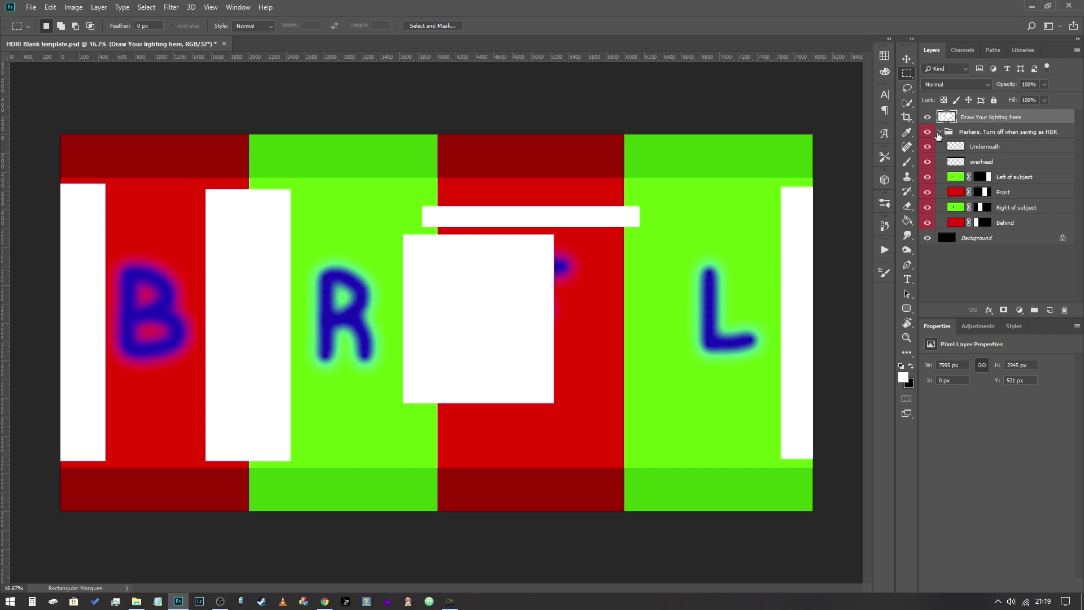
Hide the markers and save the map as test2 in Radiance (*.HDR) format
{"action": "left_click", "coordinate": [927, 132]}
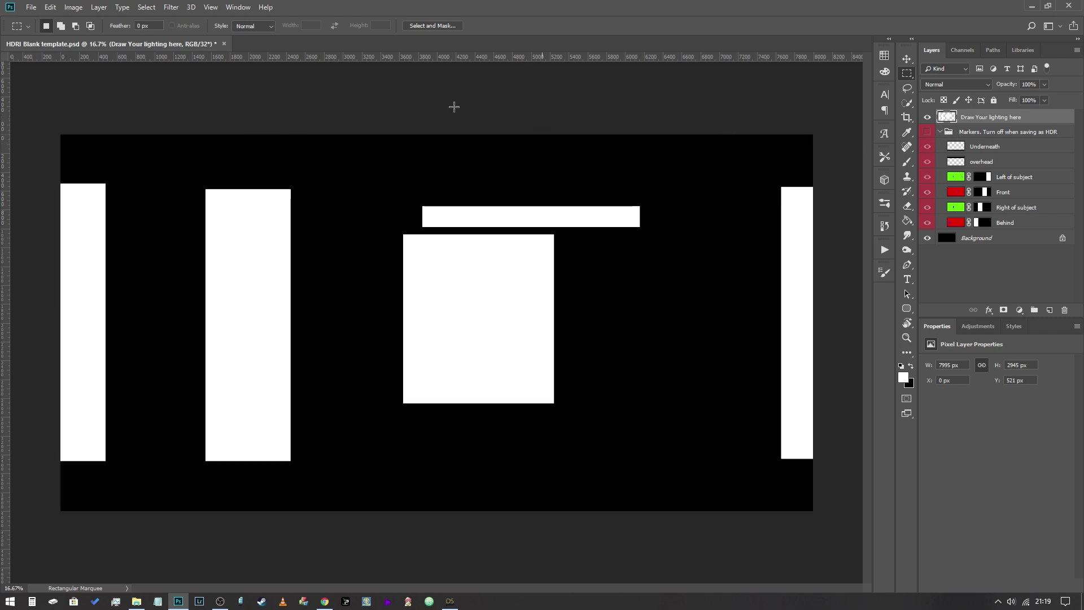
{"action": "left_click", "coordinate": [31, 6]}
{"action": "left_click", "coordinate": [50, 133]}
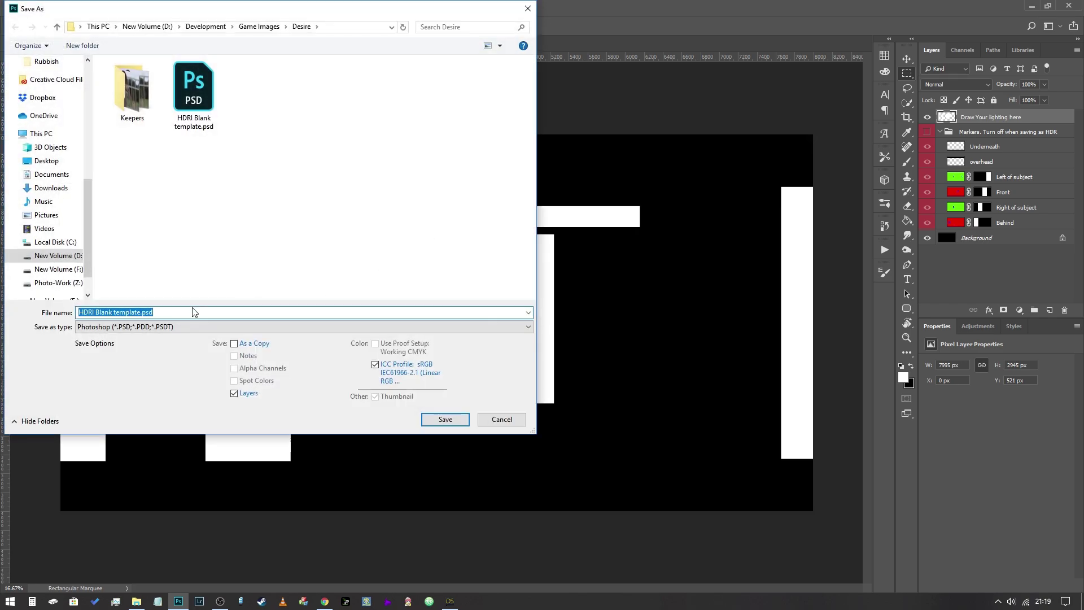
{"action": "left_click", "coordinate": [177, 325]}
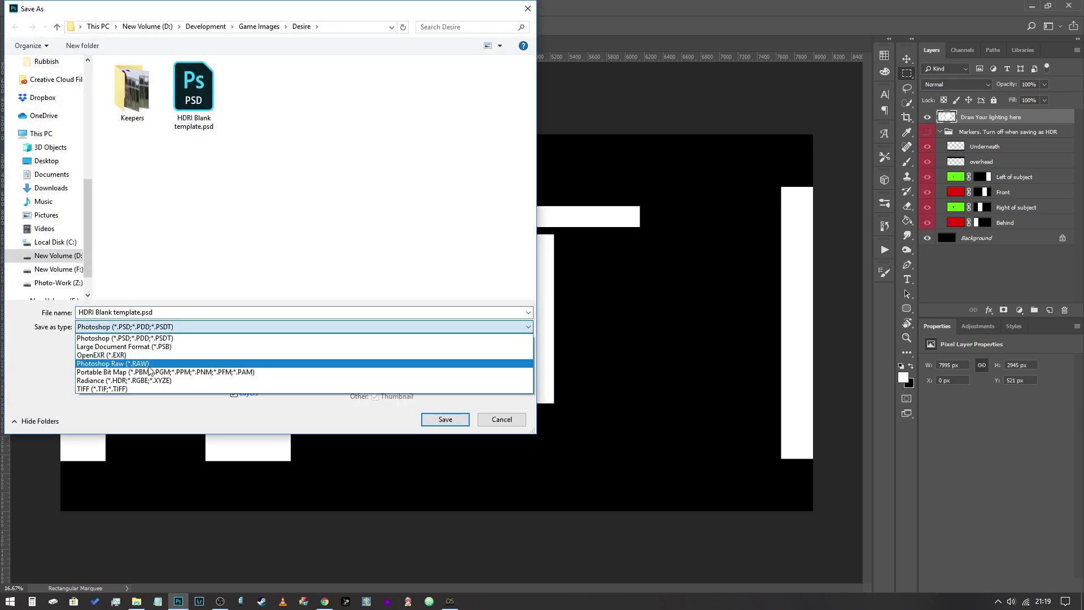
{"action": "left_click", "coordinate": [149, 381]}
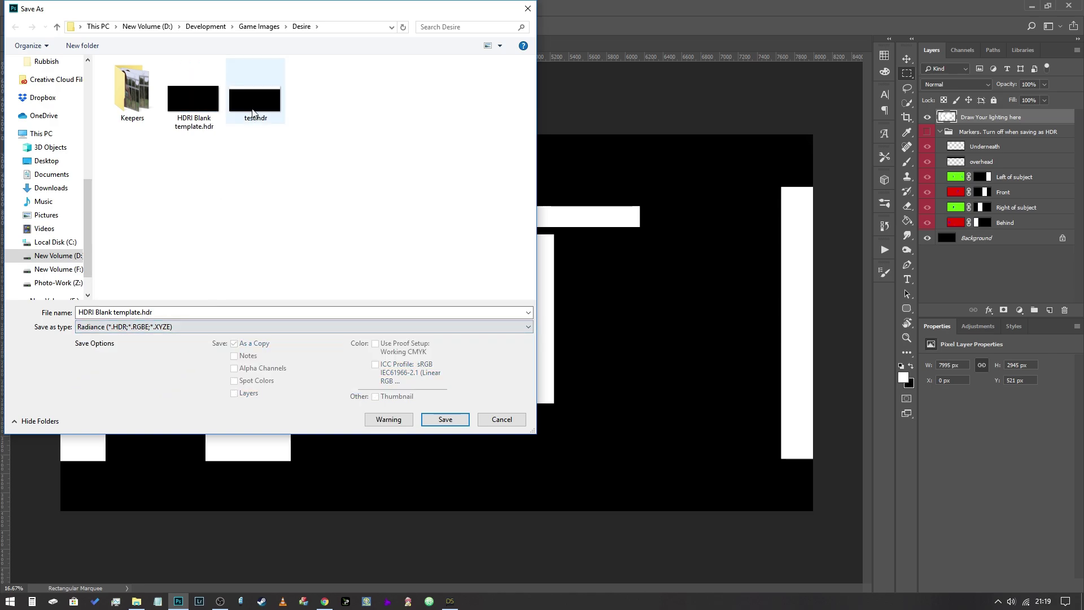
{"action": "left_click", "coordinate": [194, 314]}
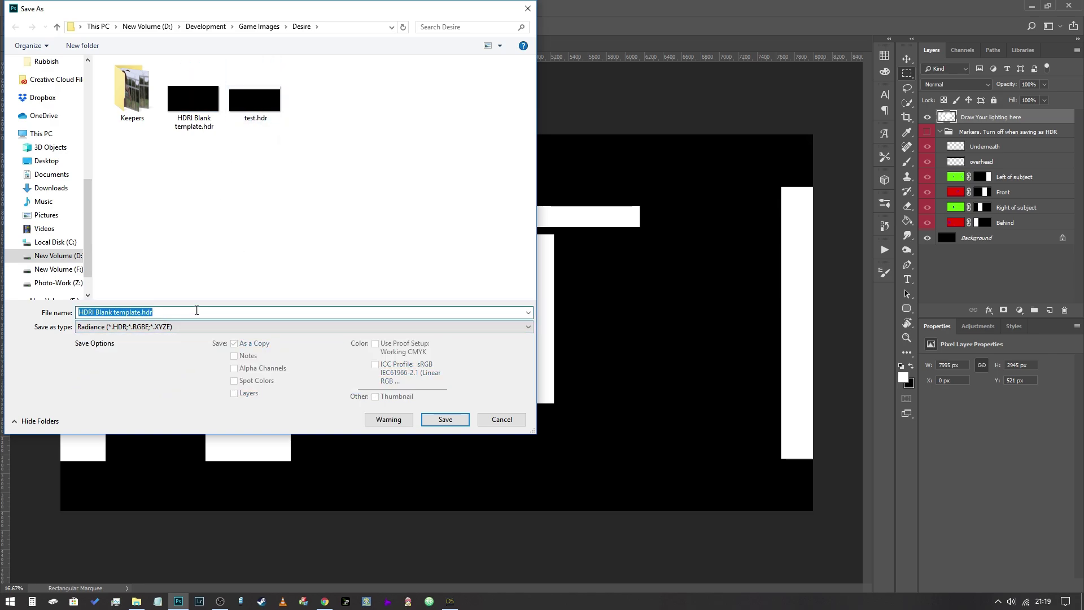
{"action": "type", "text": "test2"}
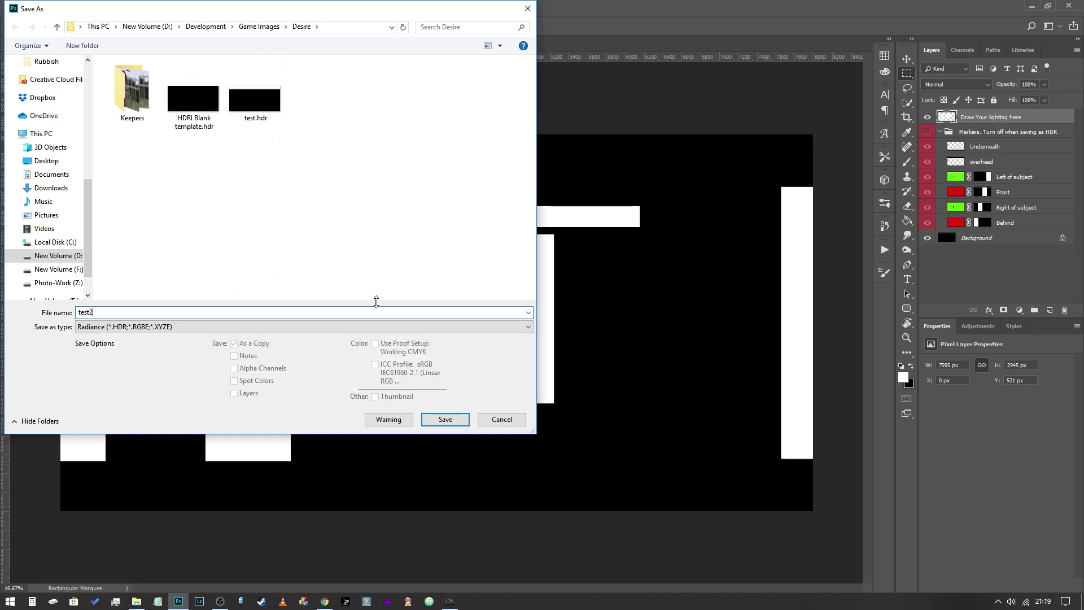
{"action": "left_click", "coordinate": [446, 418]}
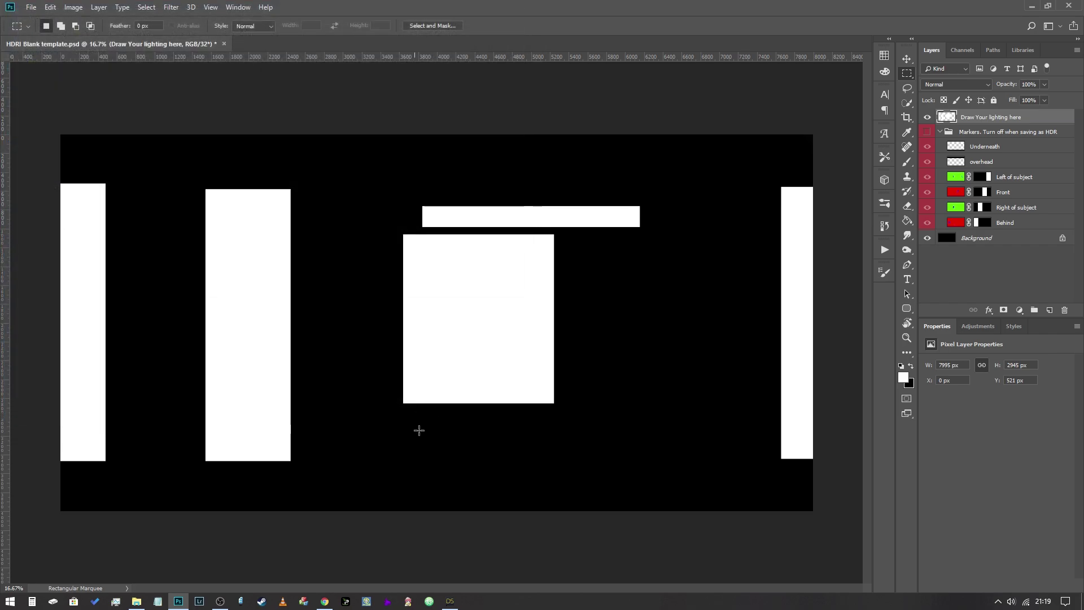
Back in DAZ Studio, browse for test2.hdr and load it via the Environment Map swatch
{"action": "mouse_move", "coordinate": [450, 600]}
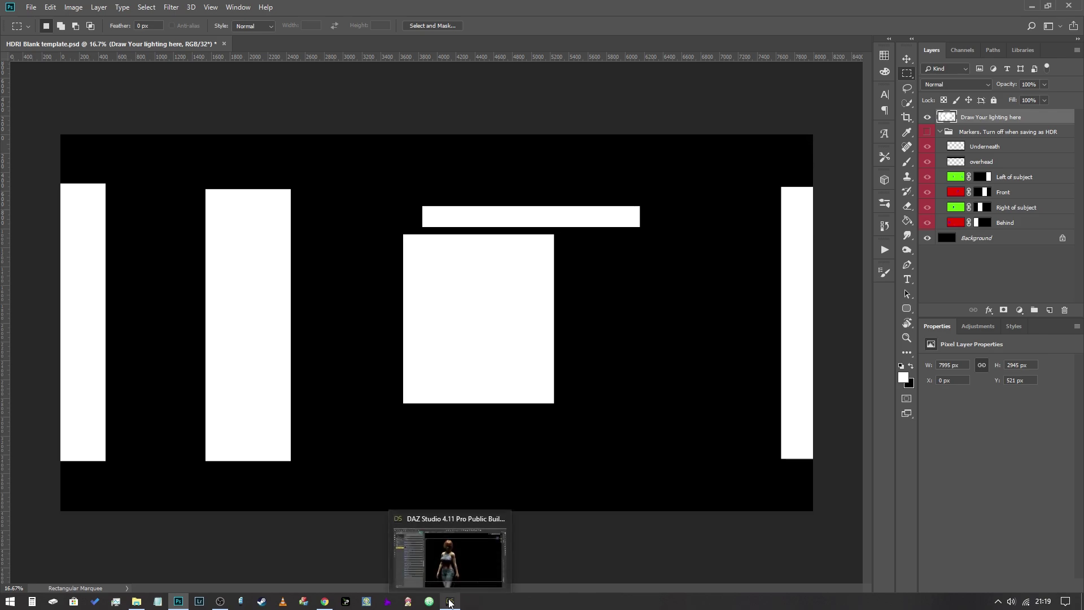
{"action": "left_click", "coordinate": [451, 554]}
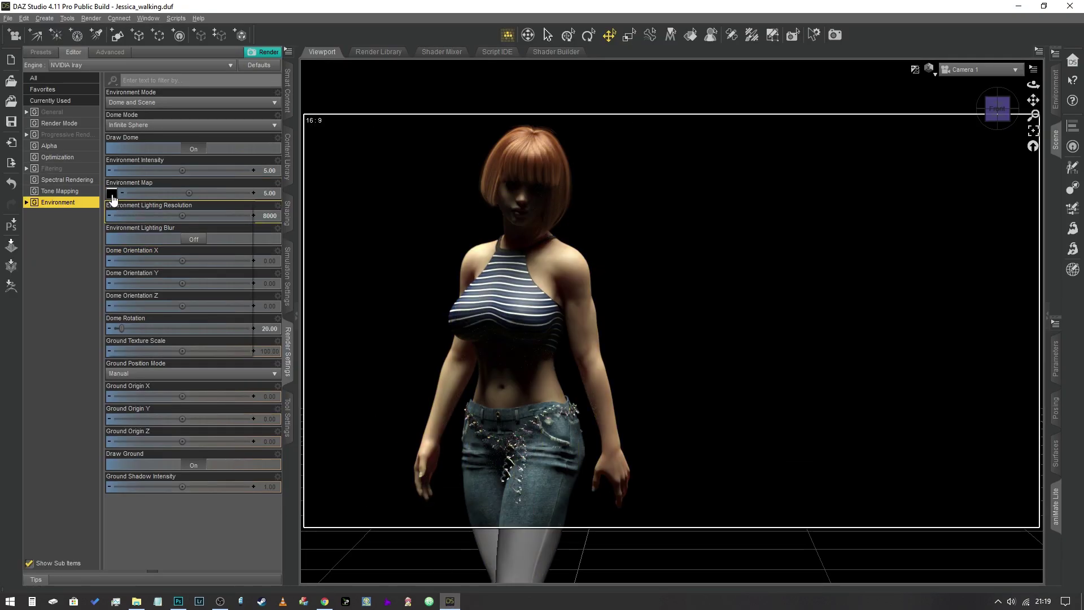
{"action": "mouse_move", "coordinate": [112, 198]}
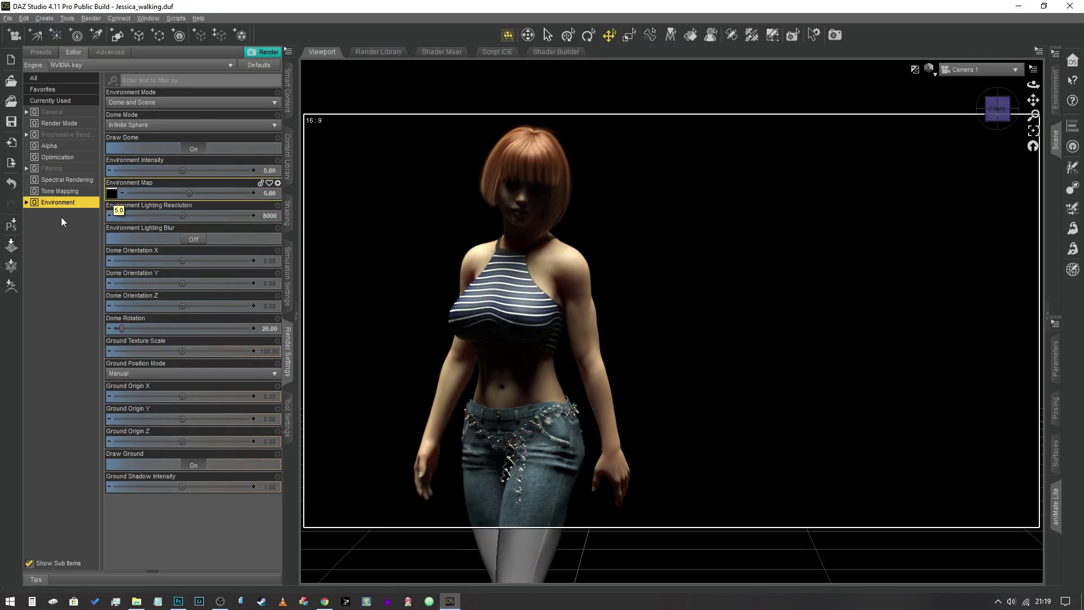
{"action": "left_click", "coordinate": [111, 193]}
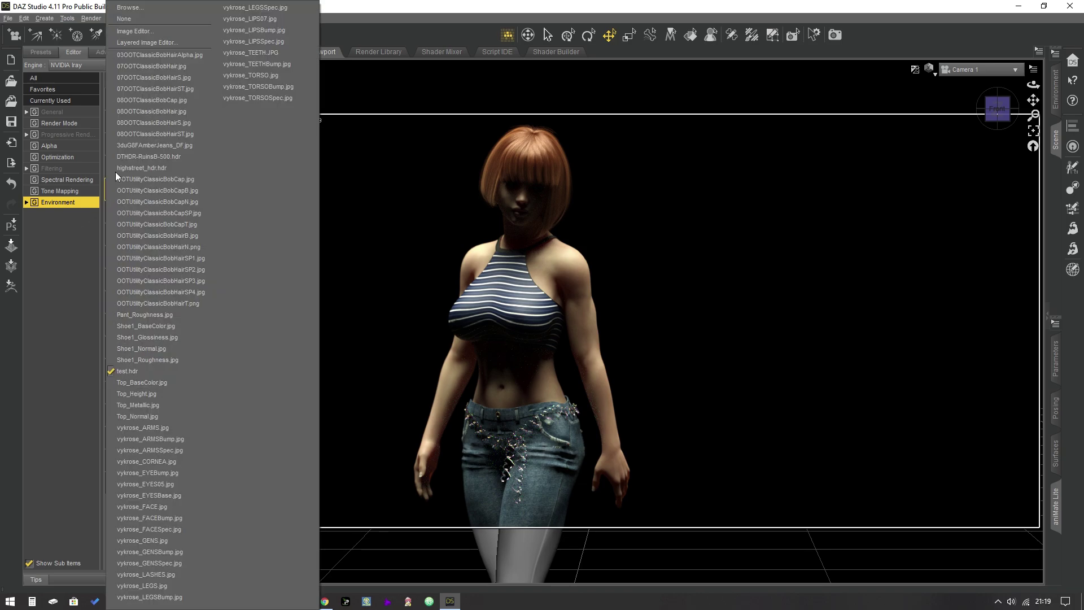
{"action": "left_click", "coordinate": [162, 8]}
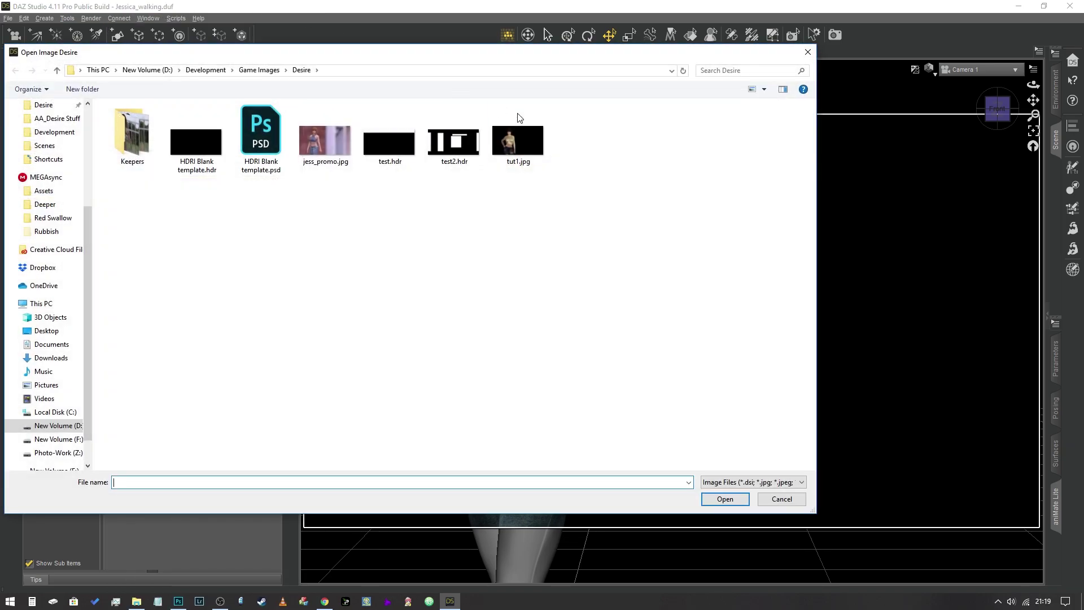
{"action": "double_click", "coordinate": [453, 142]}
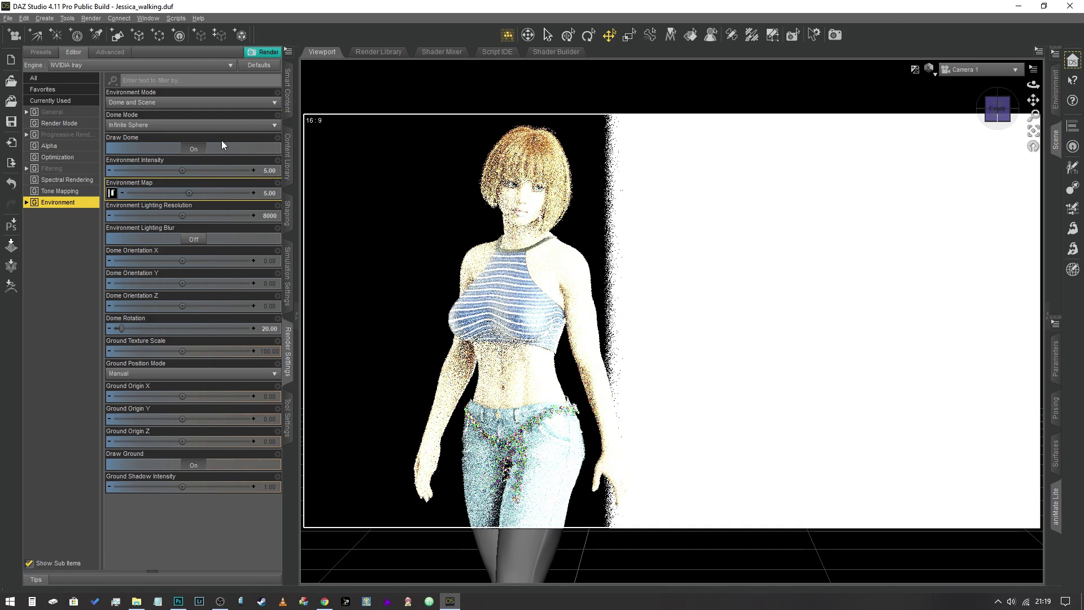
Turn Draw Dome off and set both Environment Intensity and Environment Map to 2
{"action": "left_click", "coordinate": [194, 149]}
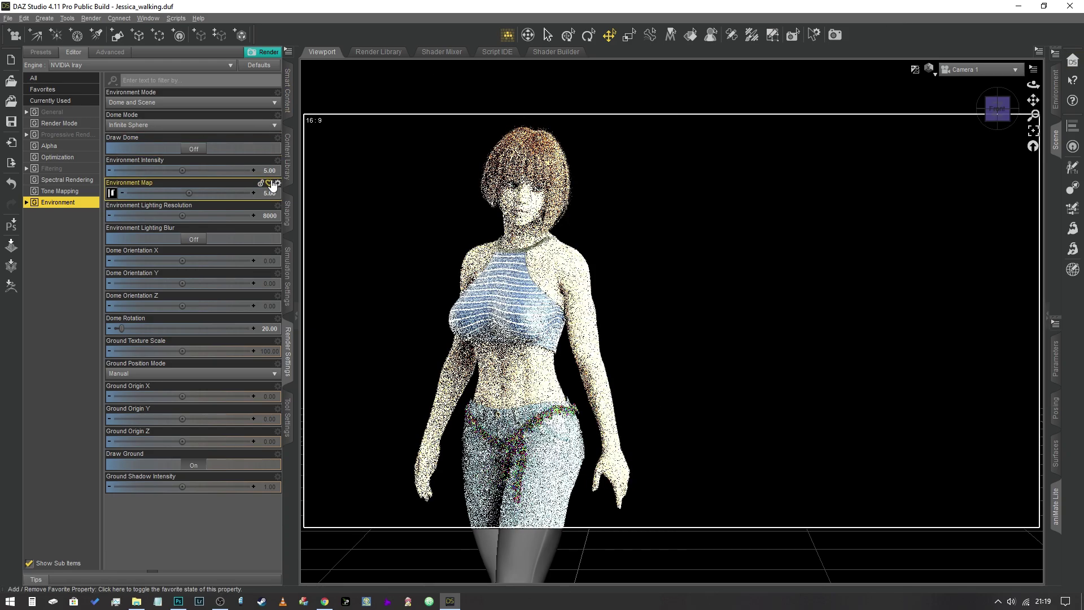
{"action": "left_click", "coordinate": [270, 173]}
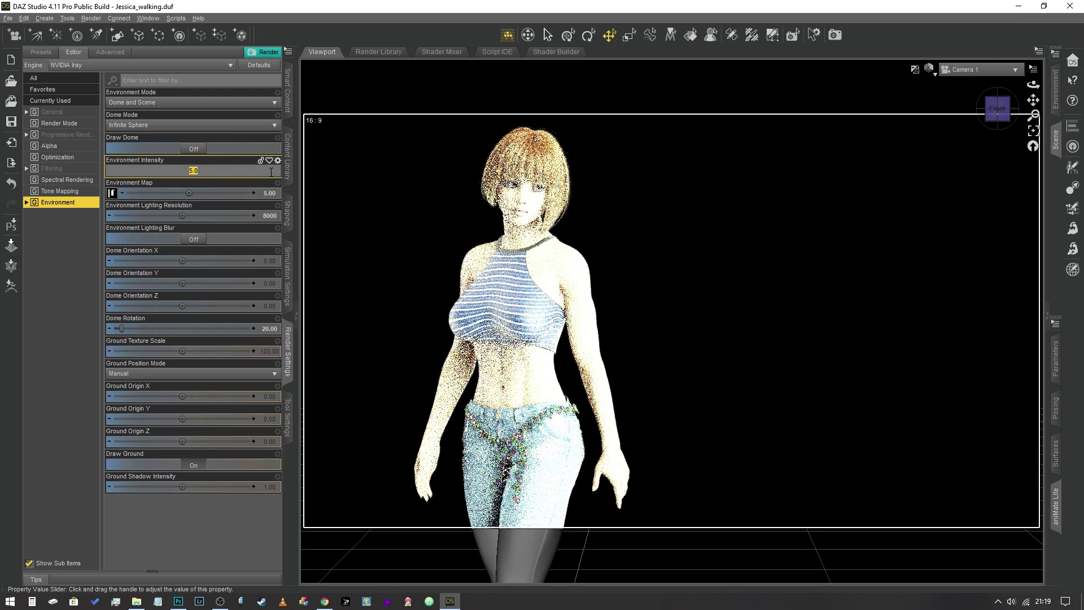
{"action": "type", "text": "2"}
{"action": "key", "text": "Return"}
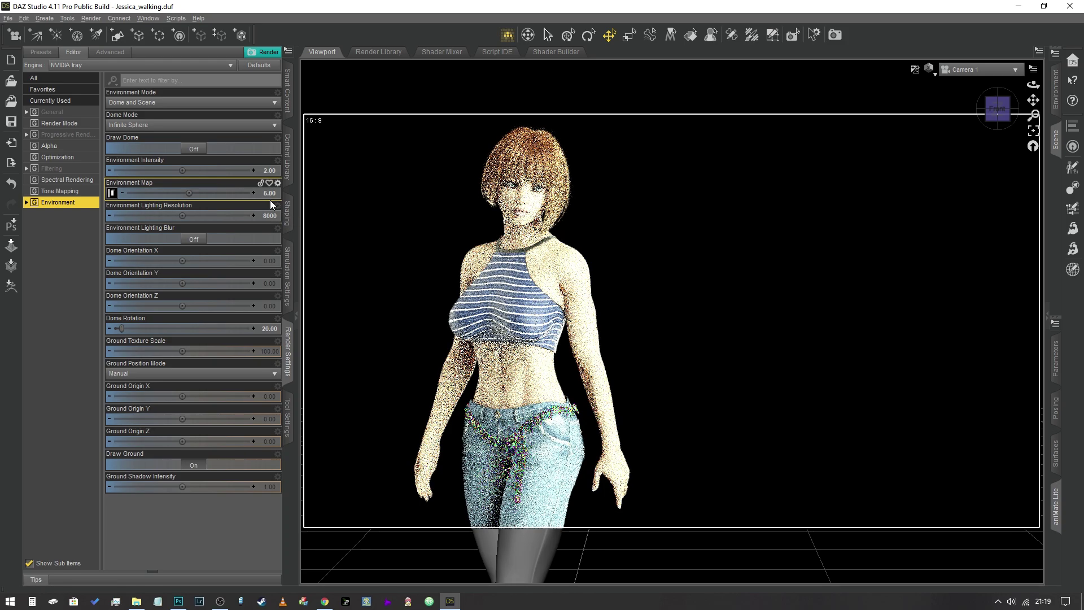
{"action": "left_click", "coordinate": [270, 194]}
{"action": "type", "text": "2"}
{"action": "key", "text": "Return"}
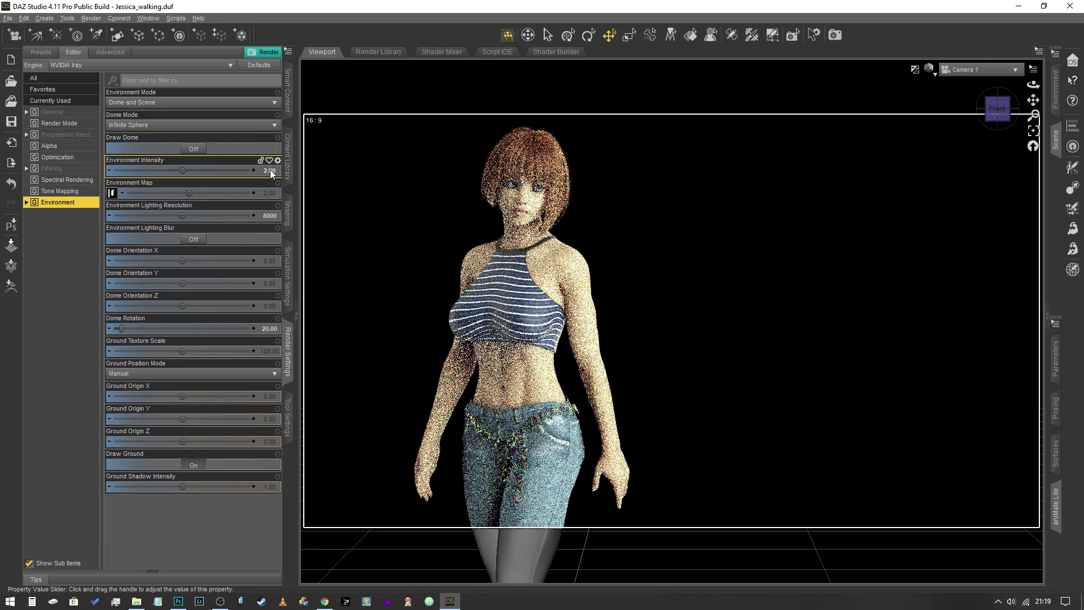
Lower Environment Intensity to 1
{"action": "left_click", "coordinate": [270, 169]}
{"action": "type", "text": "1"}
{"action": "key", "text": "Return"}
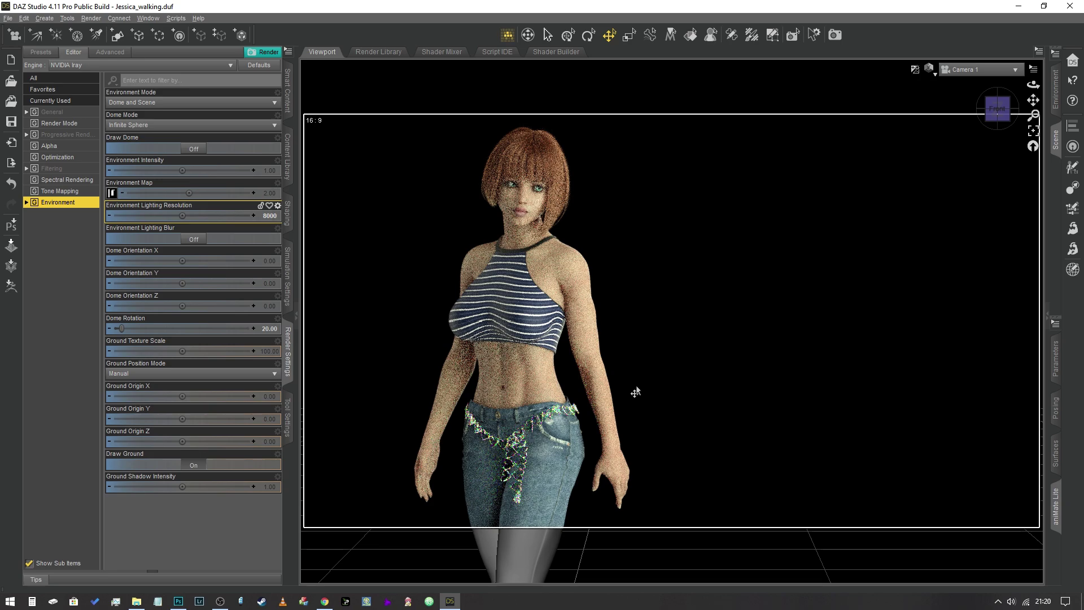
Select the figure, switch to Perspective View and orbit around it with the view cube
{"action": "left_click", "coordinate": [599, 473]}
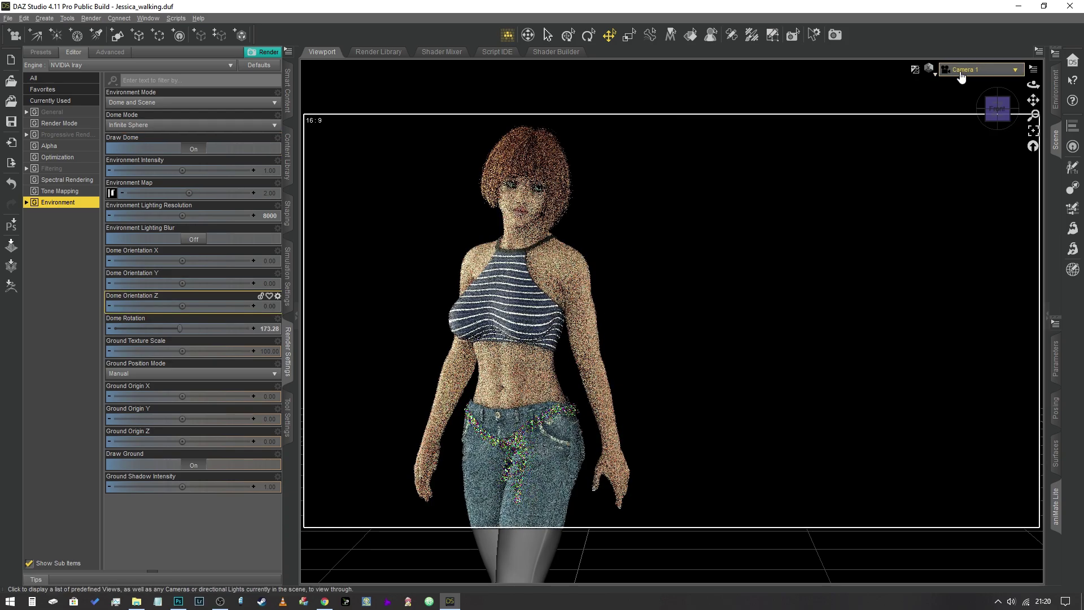
{"action": "left_click", "coordinate": [959, 69]}
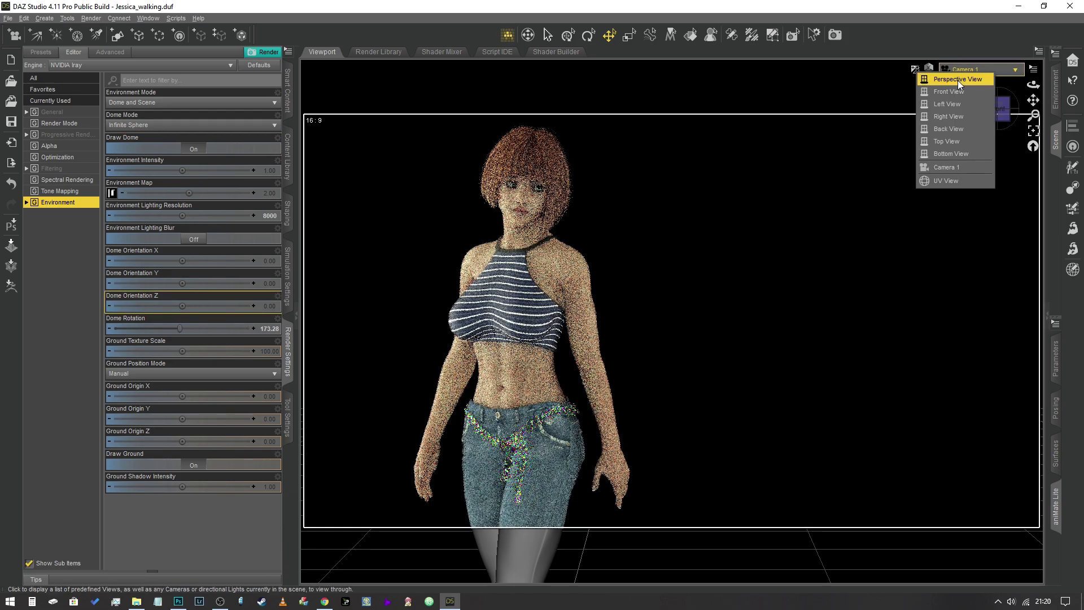
{"action": "left_click", "coordinate": [957, 80]}
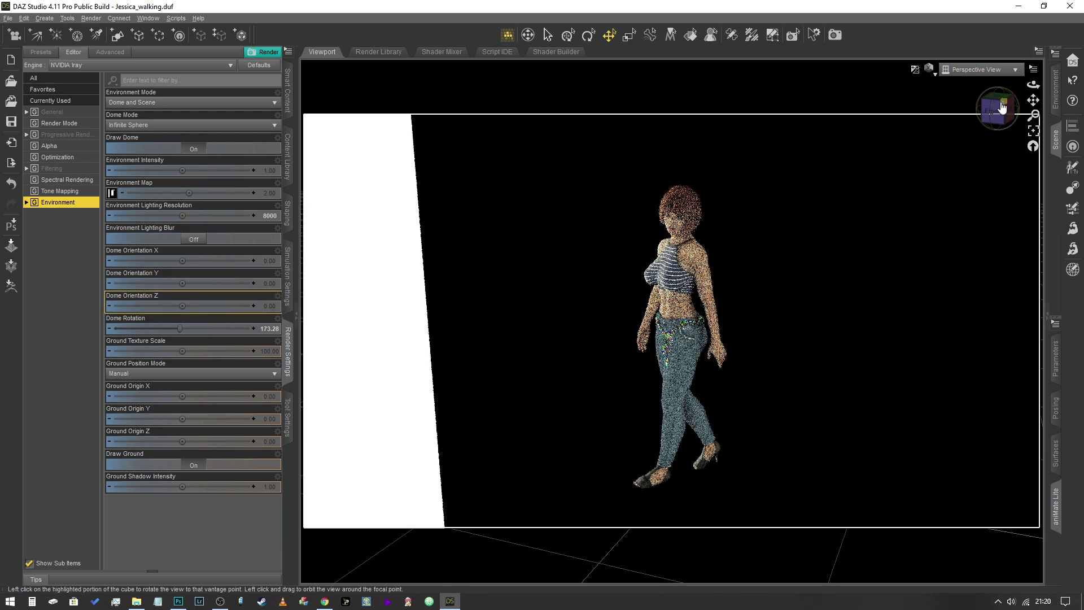
{"action": "left_click", "coordinate": [998, 108]}
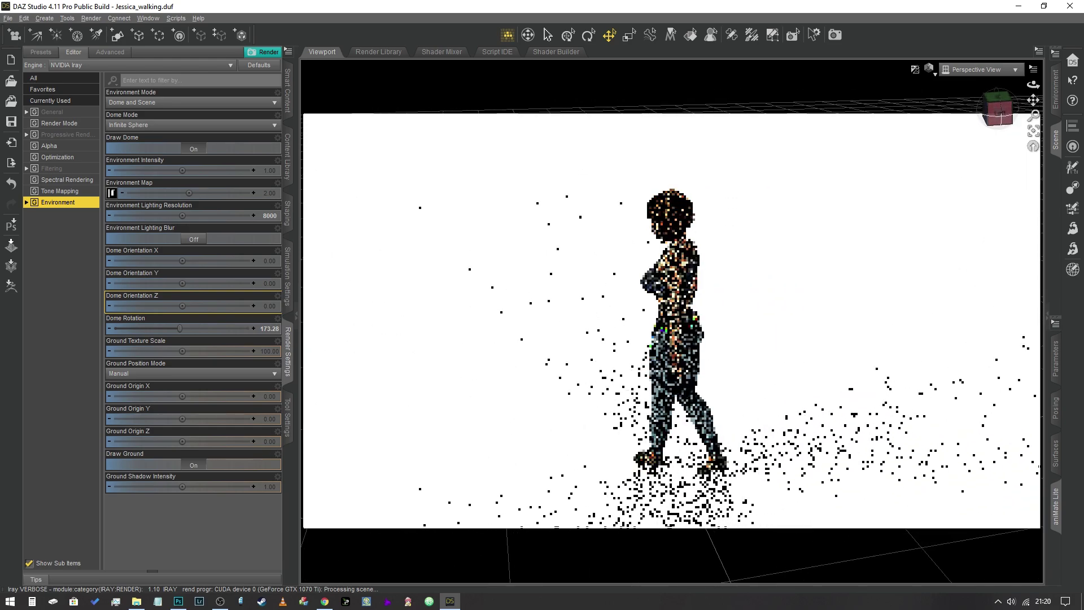
{"action": "left_click_drag", "start_coordinate": [472, 138], "coordinate": [1033, 200]}
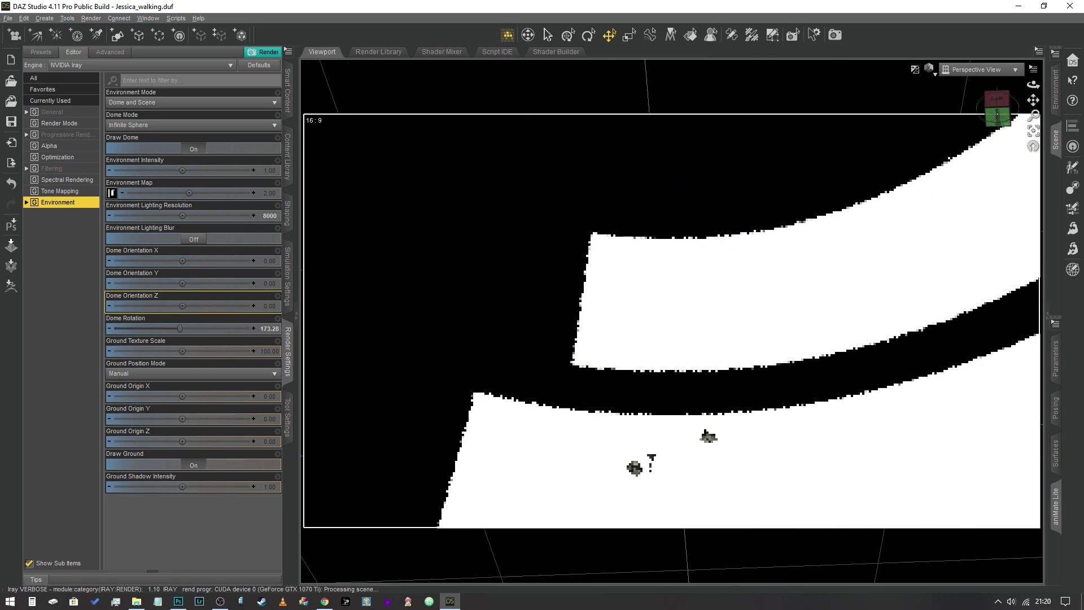
{"action": "left_click", "coordinate": [996, 101]}
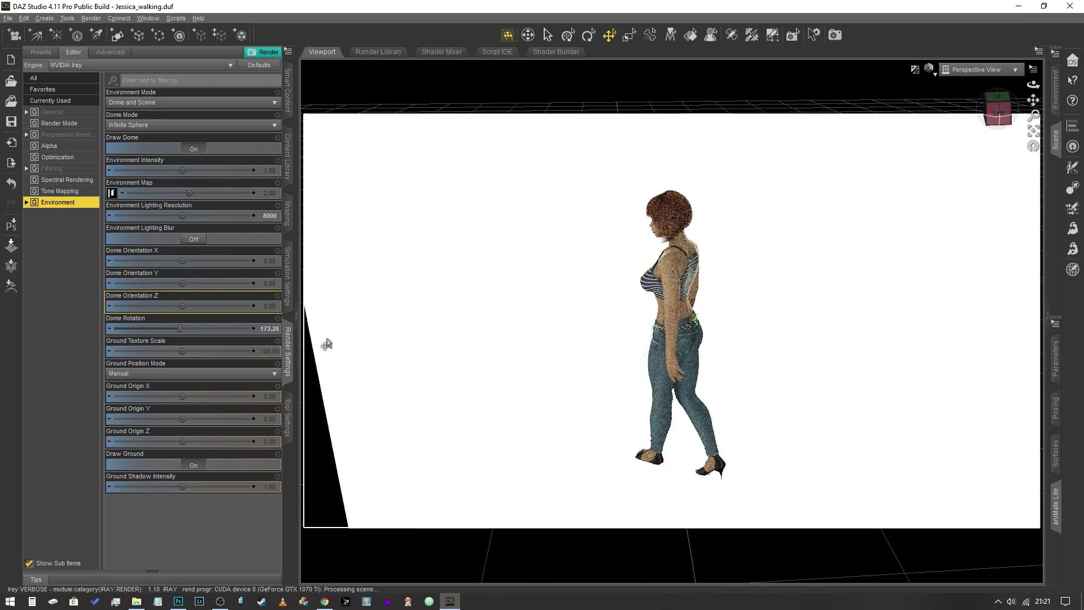
Reset Dome Rotation to 0, then set it to 45
{"action": "left_click", "coordinate": [273, 328]}
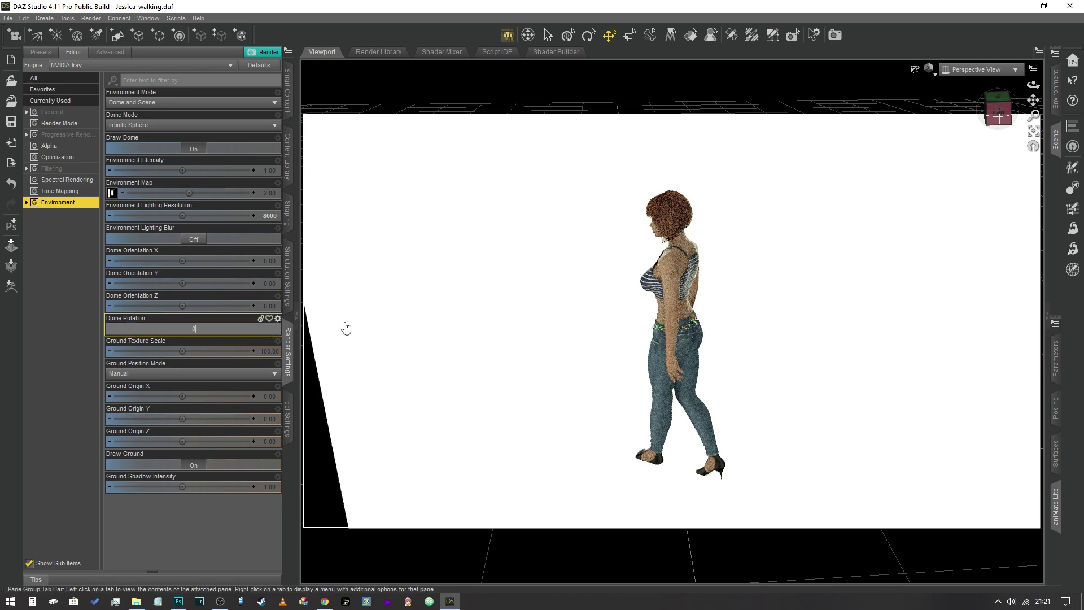
{"action": "key", "text": "Return"}
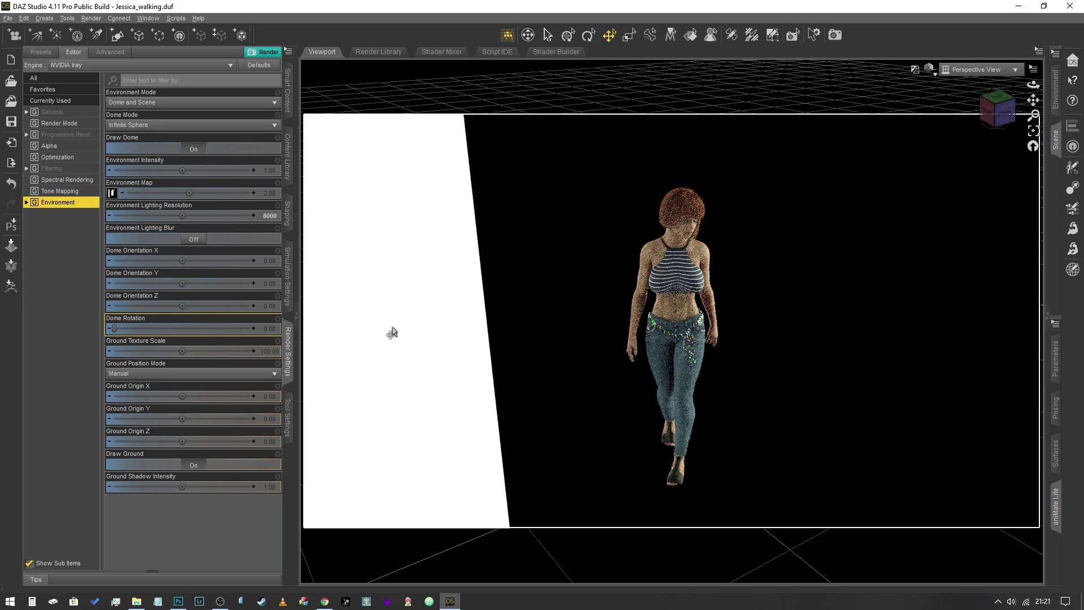
{"action": "left_click", "coordinate": [269, 328]}
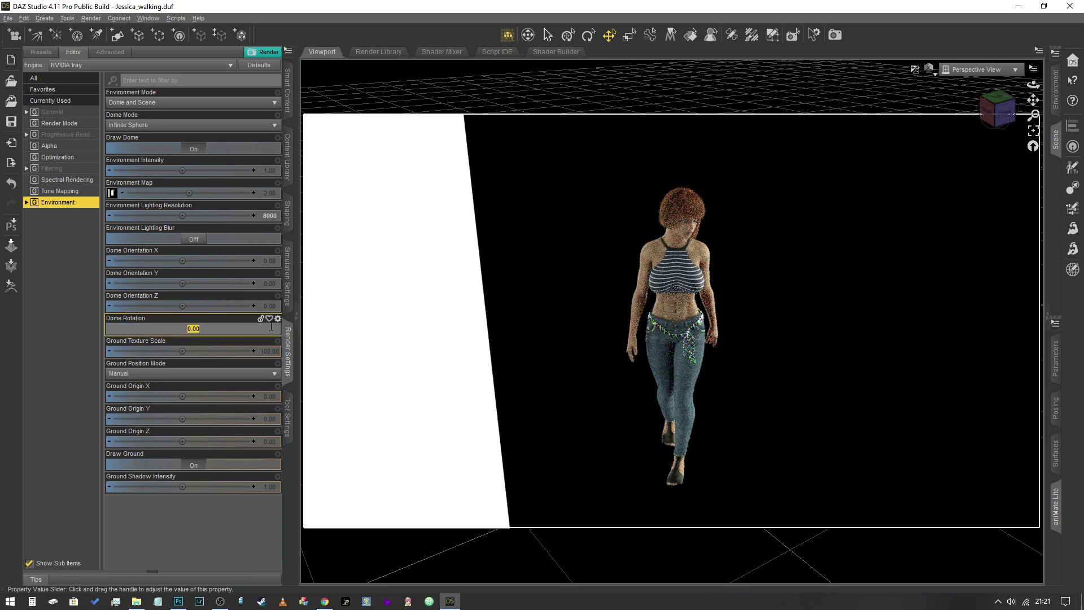
{"action": "type", "text": "45"}
{"action": "key", "text": "Return"}
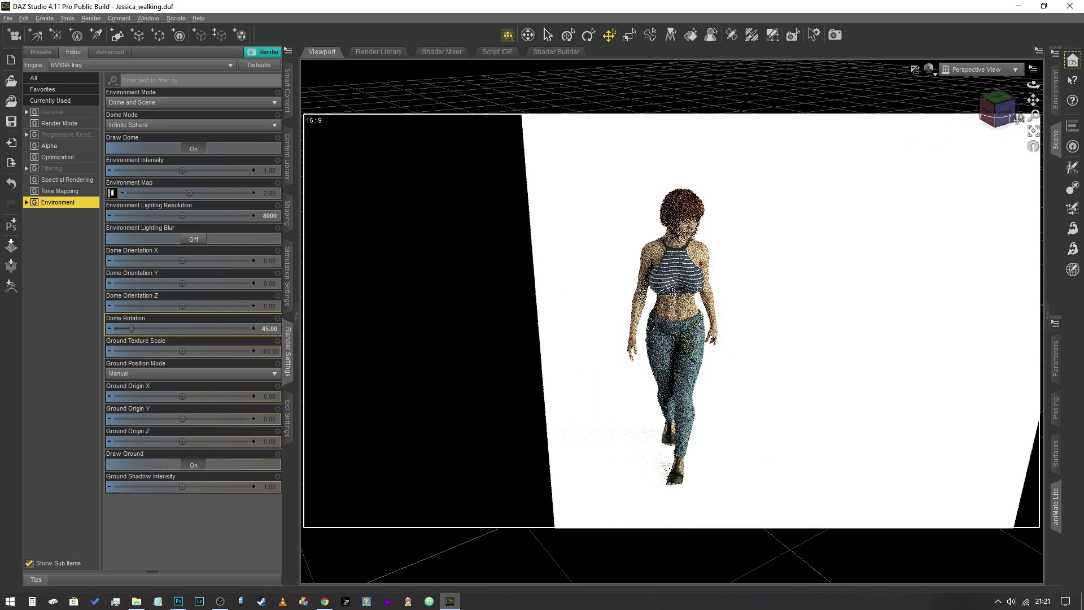
Orbit behind the figure, go back to the Camera 1 view, then return to Photoshop
{"action": "left_click_drag", "start_coordinate": [1018, 117], "coordinate": [705, 307]}
{"action": "left_click", "coordinate": [985, 70]}
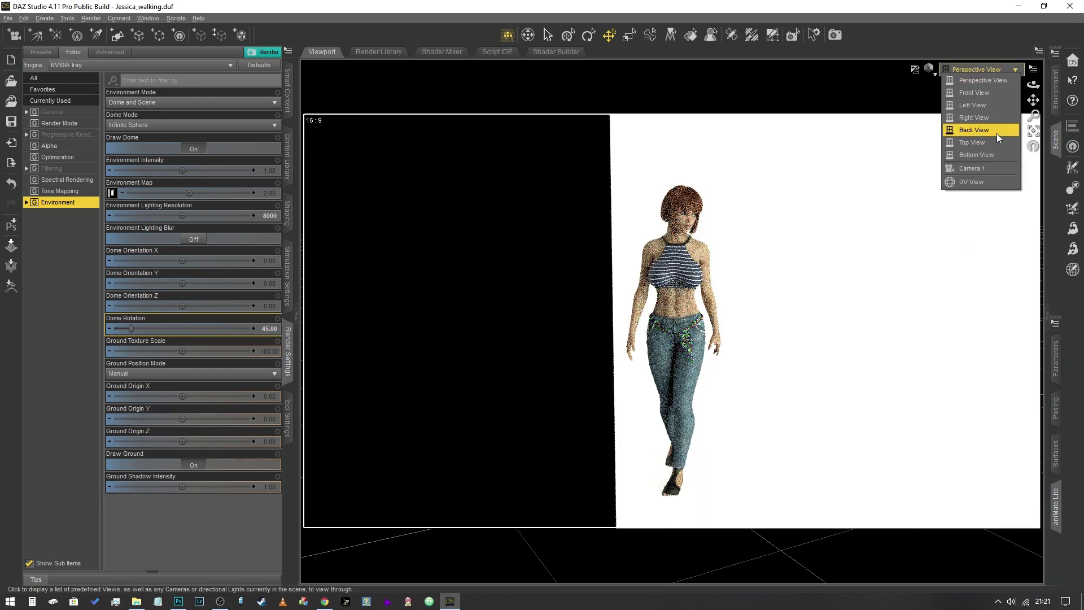
{"action": "left_click", "coordinate": [993, 168]}
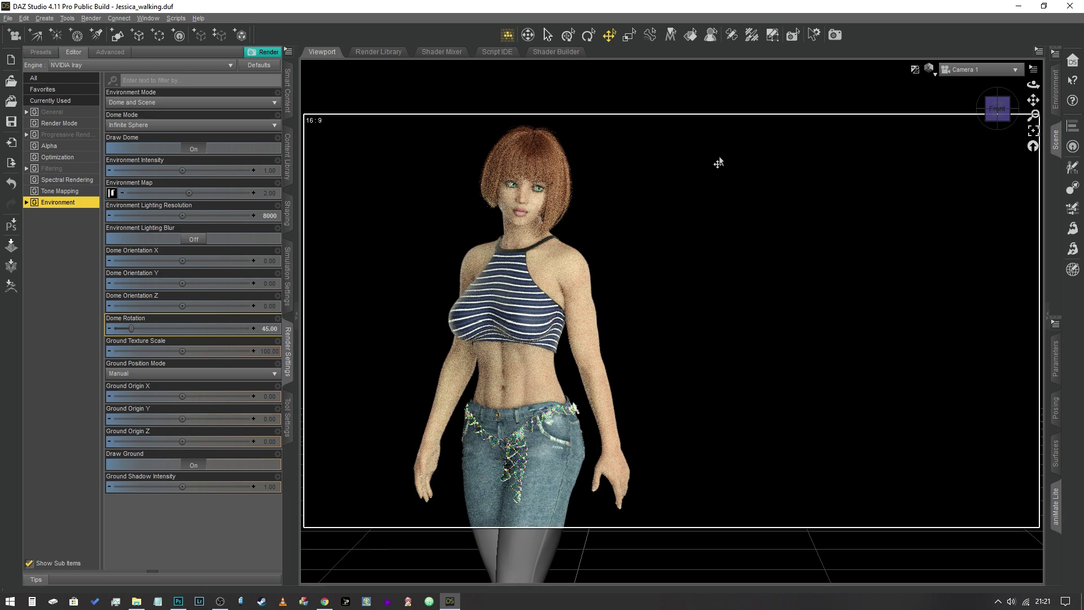
{"action": "left_click", "coordinate": [178, 601]}
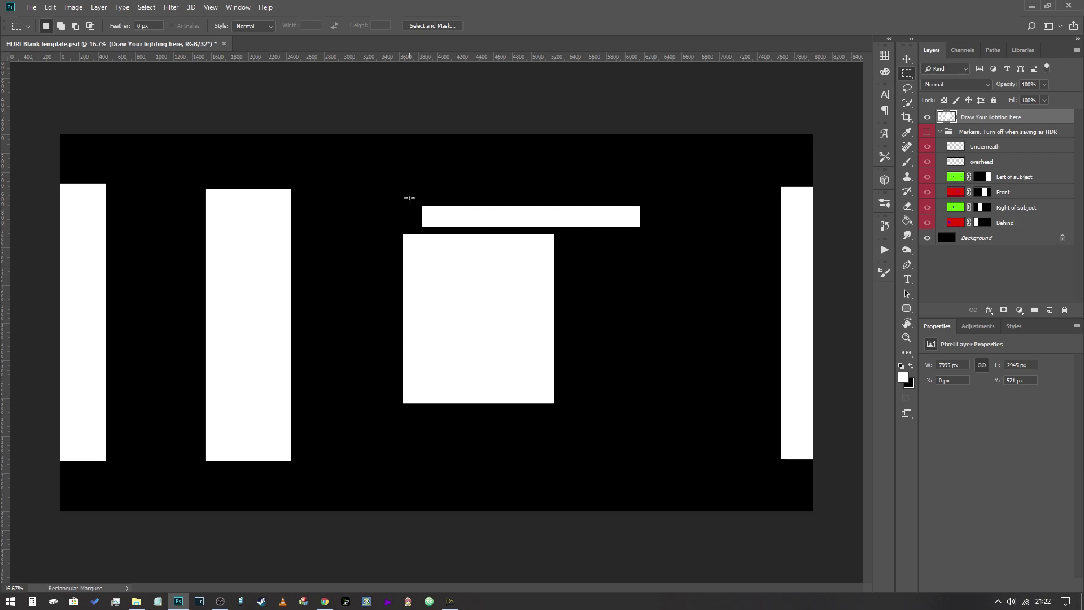
Select the central square light and the bar above it and move them down 252 px
{"action": "left_click_drag", "start_coordinate": [398, 193], "coordinate": [655, 427]}
{"action": "left_click", "coordinate": [907, 59]}
{"action": "left_click_drag", "start_coordinate": [554, 282], "coordinate": [554, 322]}
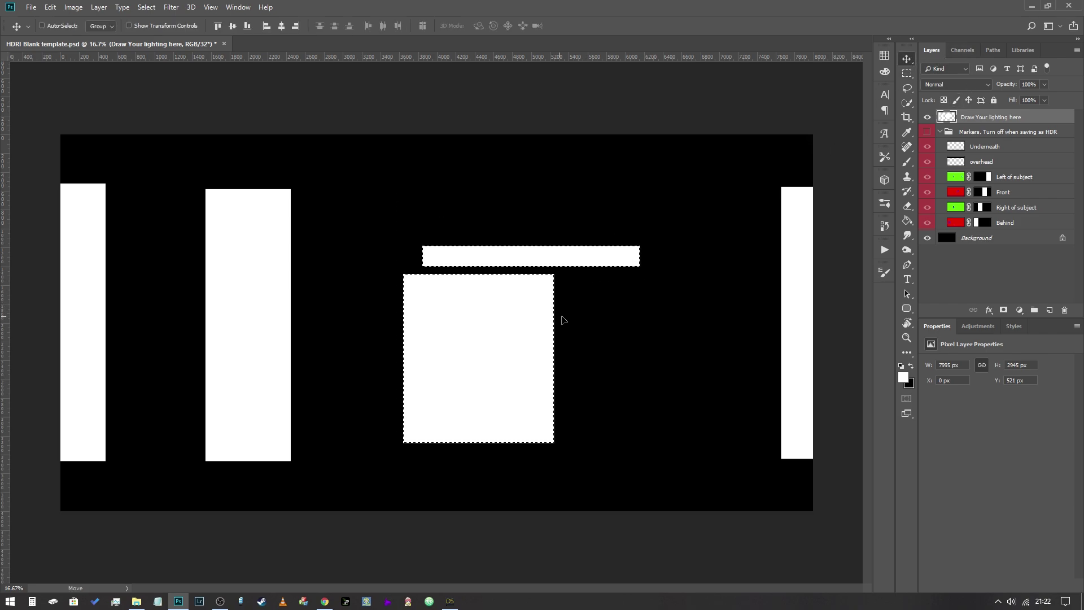
Free-transform the main light square into a narrower rectangle (about 1166 × 1344 px), shifted 72 px right
{"action": "left_click", "coordinate": [906, 73]}
{"action": "mouse_move", "coordinate": [394, 271]}
{"action": "left_mouse_down"}
{"action": "mouse_move", "coordinate": [600, 447]}
{"action": "mouse_move", "coordinate": [604, 478]}
{"action": "mouse_move", "coordinate": [397, 273]}
{"action": "mouse_move", "coordinate": [373, 272]}
{"action": "left_mouse_up"}
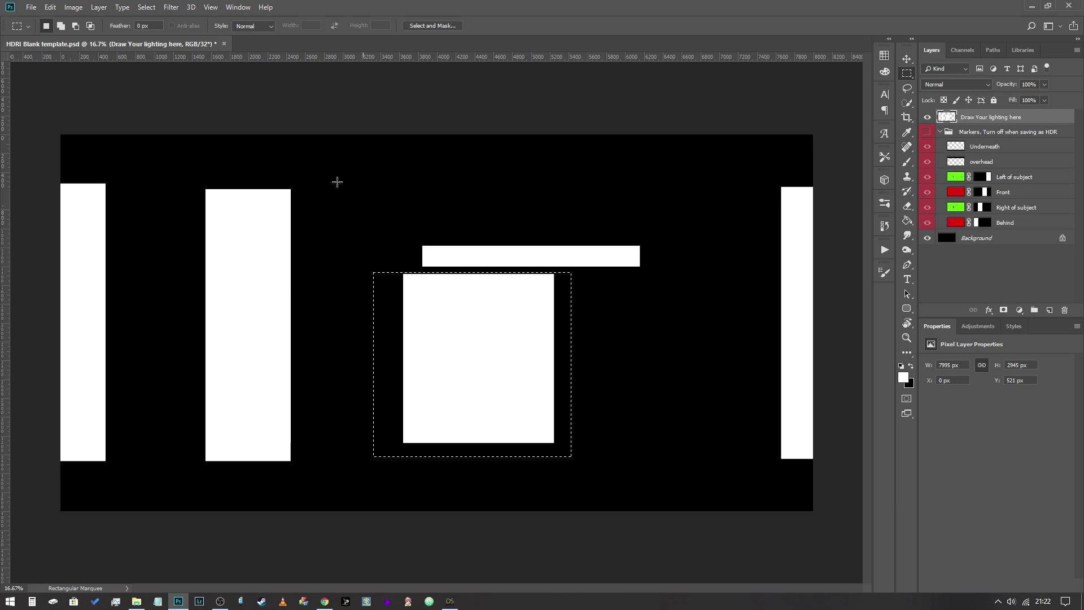
{"action": "key", "text": "ctrl+t"}
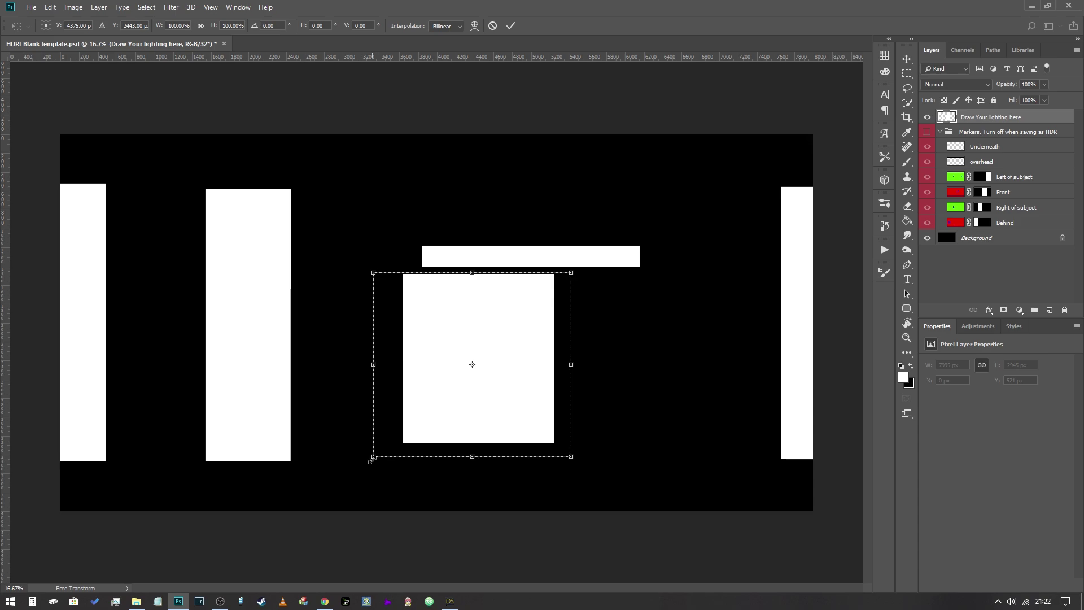
{"action": "left_click_drag", "start_coordinate": [372, 460], "coordinate": [427, 416]}
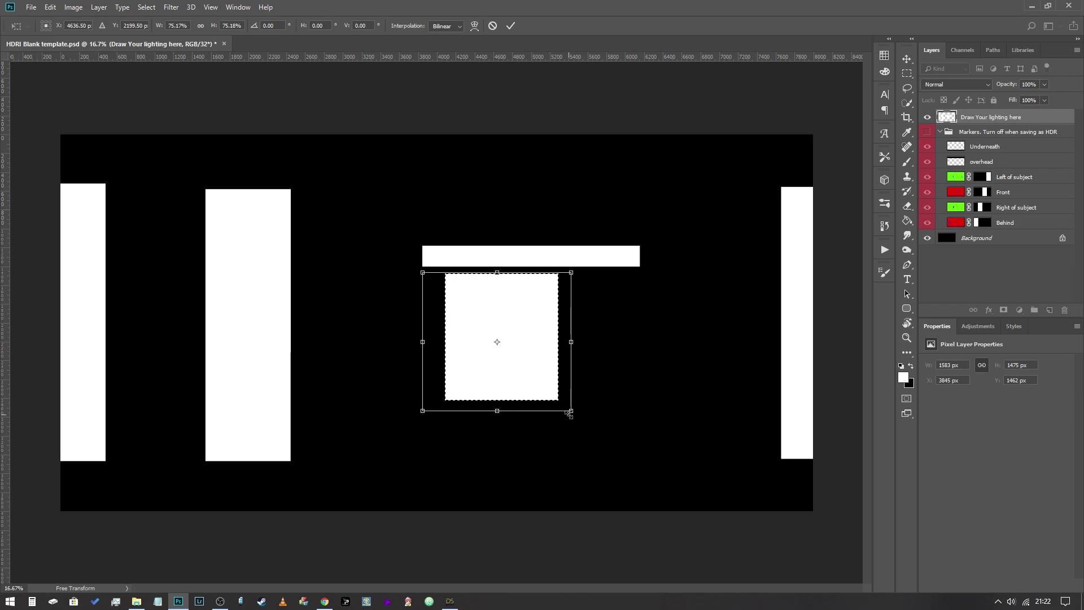
{"action": "left_click_drag", "start_coordinate": [572, 414], "coordinate": [558, 398]}
{"action": "left_click_drag", "start_coordinate": [559, 342], "coordinate": [532, 338]}
{"action": "left_click_drag", "start_coordinate": [466, 315], "coordinate": [478, 314]}
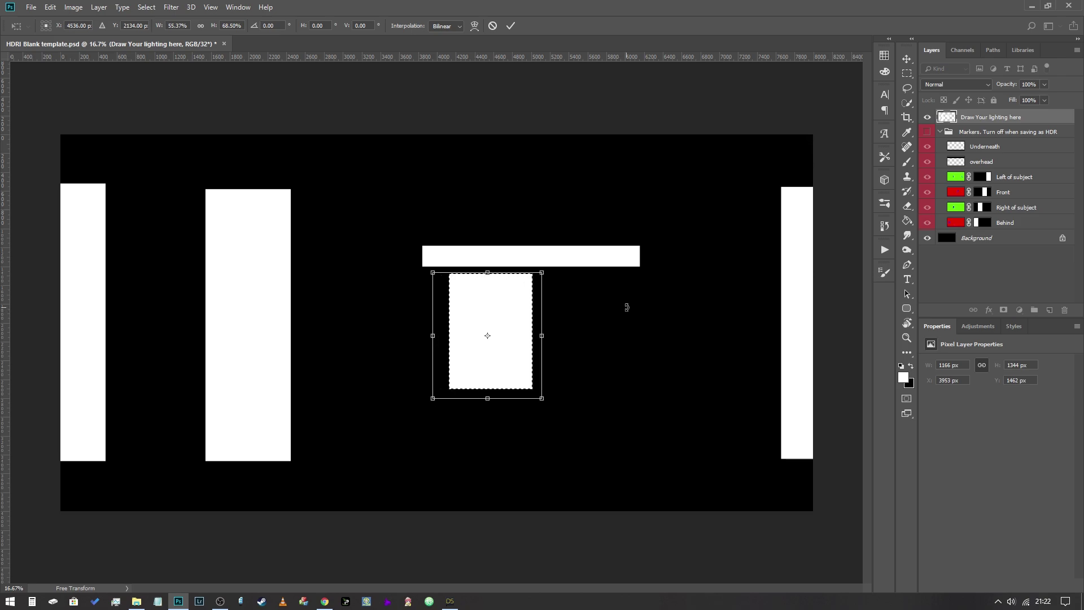
{"action": "key", "text": "Return"}
{"action": "key", "text": "m"}
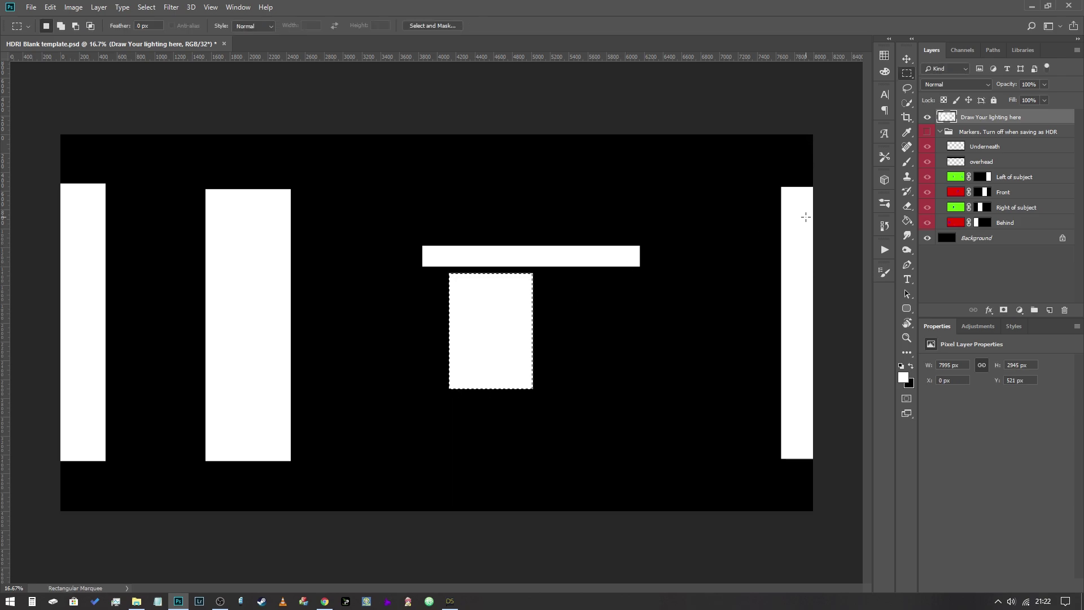
Select the white light strips on the top layer, excluding the central T shape
{"action": "left_click_drag", "start_coordinate": [45, 176], "coordinate": [230, 323]}
{"action": "left_click", "coordinate": [77, 190]}
{"action": "left_click_drag", "start_coordinate": [56, 182], "coordinate": [108, 463]}
{"action": "left_click_drag", "start_coordinate": [192, 179], "coordinate": [299, 470]}
{"action": "key", "text": "ctrl+z"}
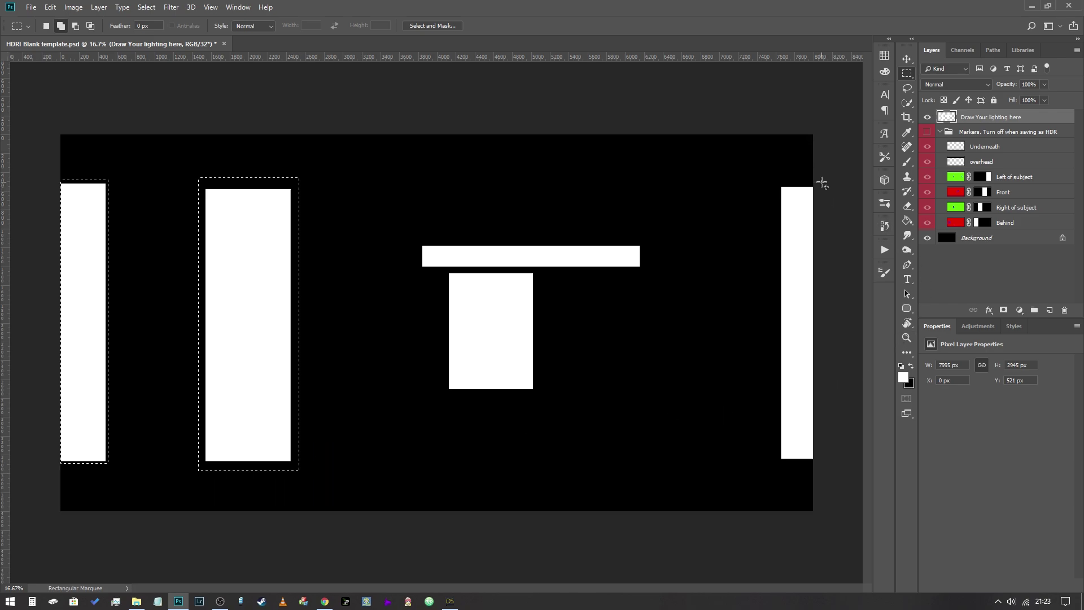
{"action": "left_click_drag", "start_coordinate": [813, 182], "coordinate": [777, 464]}
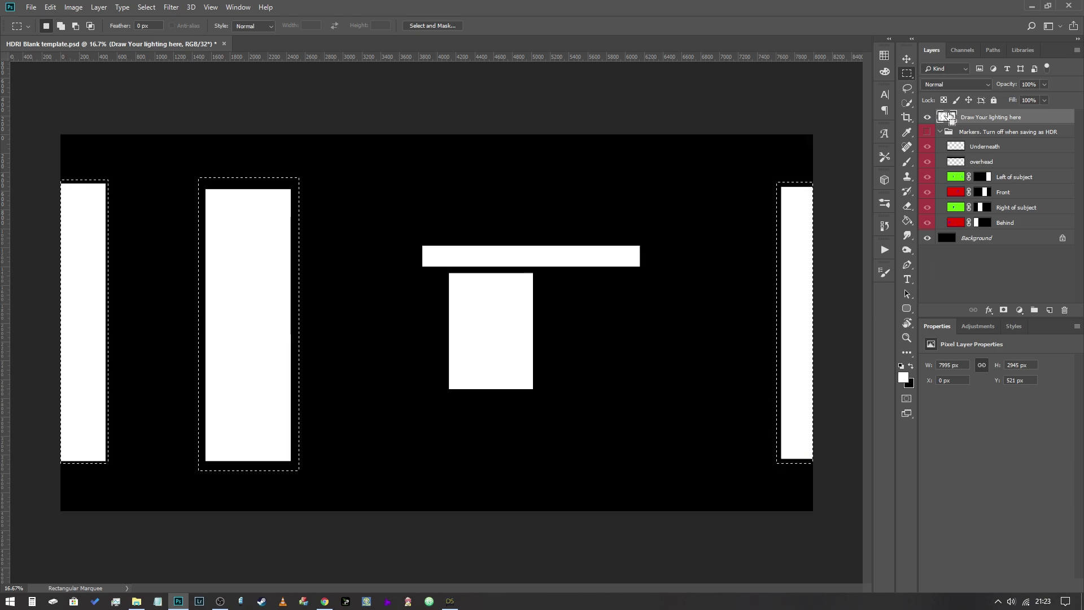
{"action": "left_click", "coordinate": [951, 120], "text": "ctrl"}
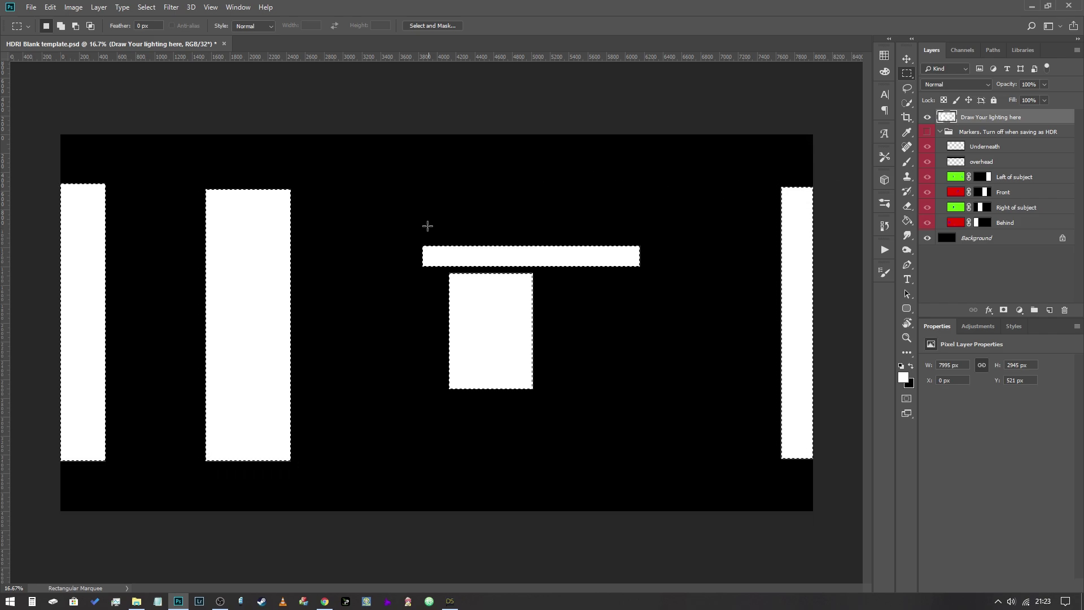
{"action": "left_click_drag", "start_coordinate": [404, 229], "coordinate": [702, 443]}
With the Brush, set the foreground white to +3.40 stops intensity, then deselect
{"action": "left_click", "coordinate": [906, 161]}
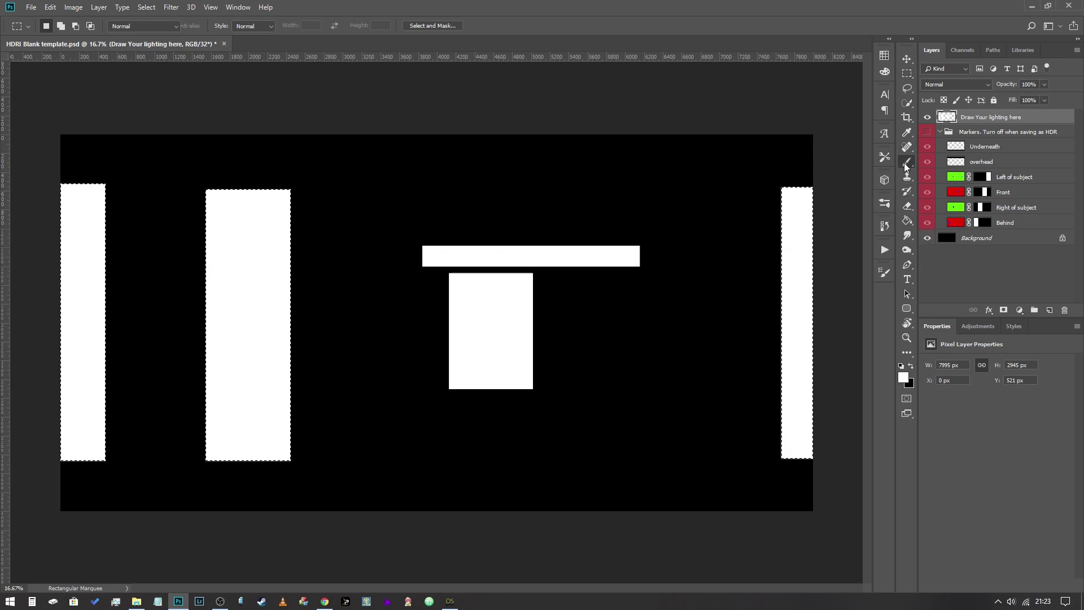
{"action": "left_click", "coordinate": [903, 381]}
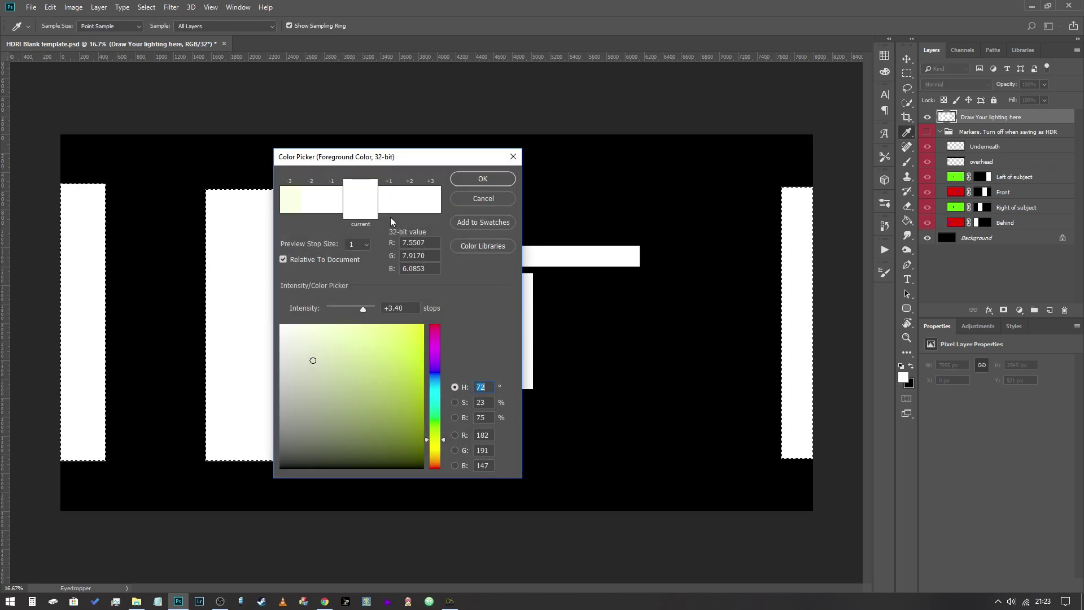
{"action": "left_click_drag", "start_coordinate": [403, 309], "coordinate": [371, 310]}
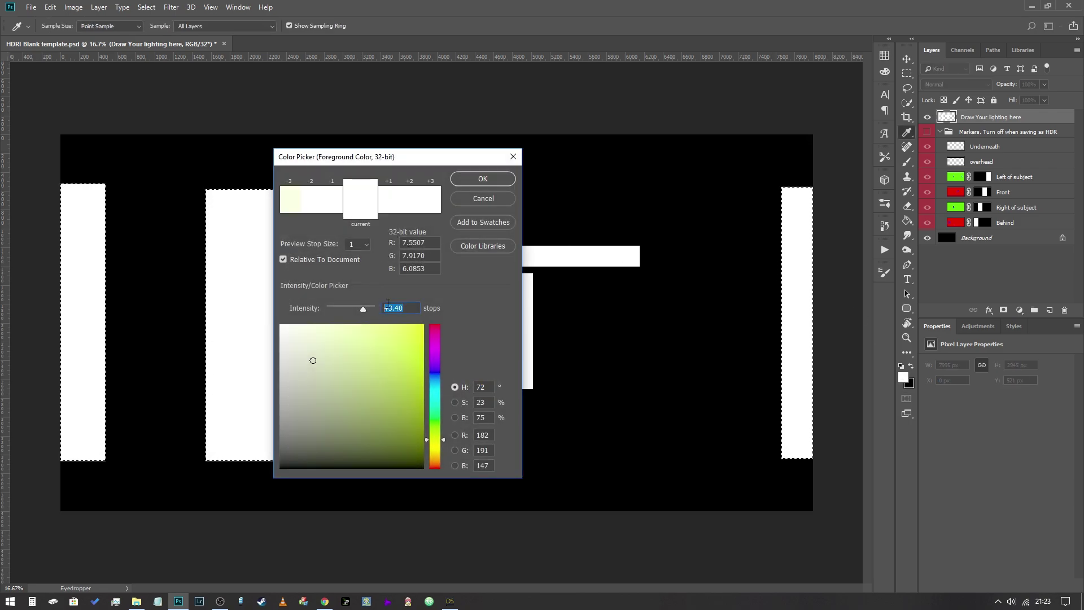
{"action": "key", "text": "Return"}
{"action": "key", "text": "b"}
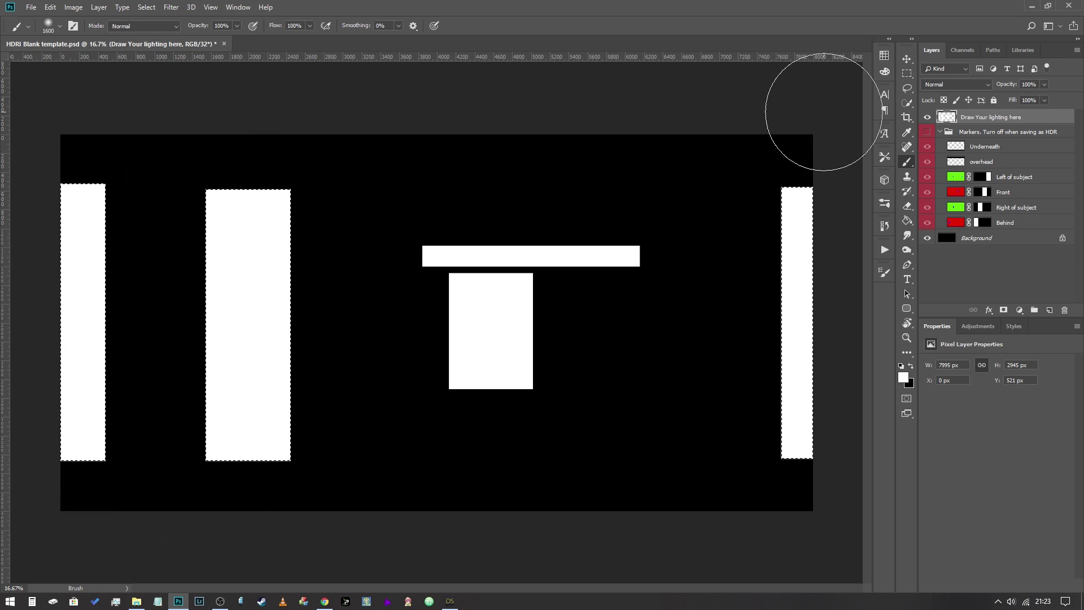
{"action": "key", "text": "ctrl+d"}
{"action": "key", "text": "m"}
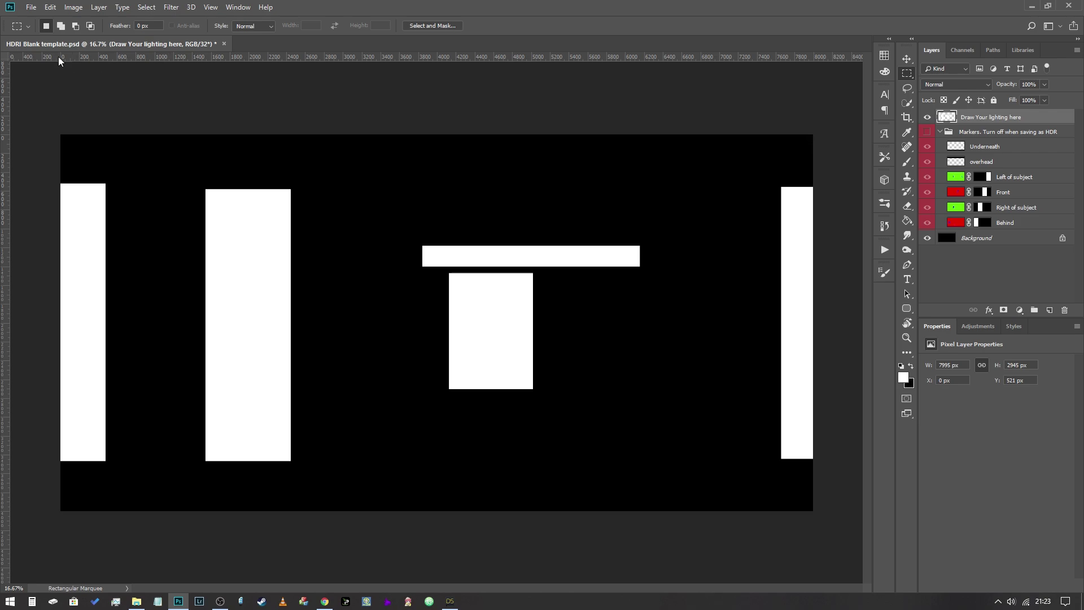
Save the lighting map in Radiance HDR format over test2.hdr, confirming the replacement
{"action": "left_click", "coordinate": [32, 7]}
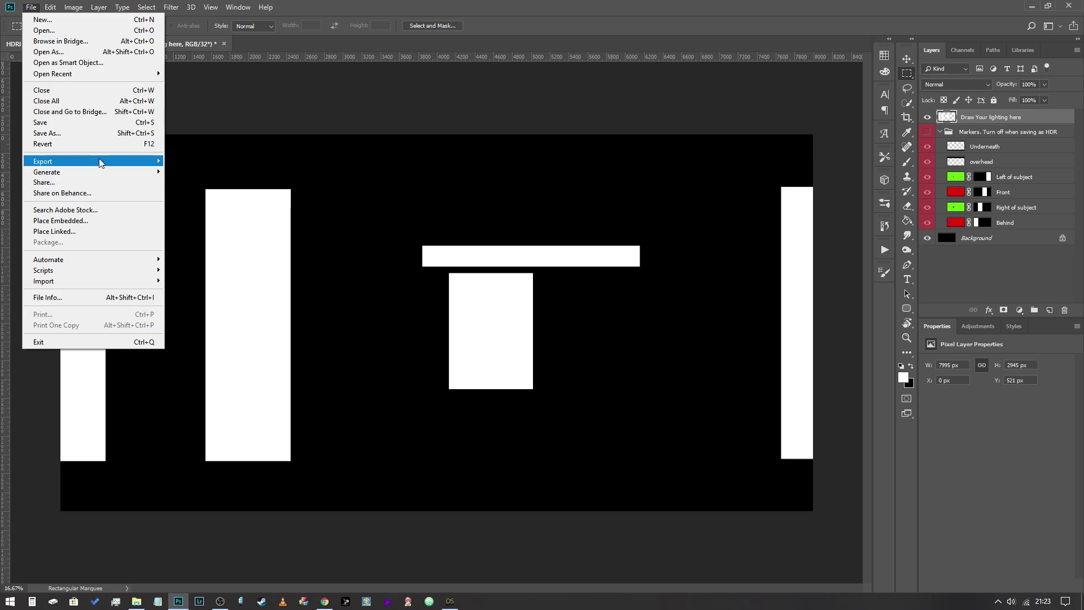
{"action": "left_click", "coordinate": [99, 139]}
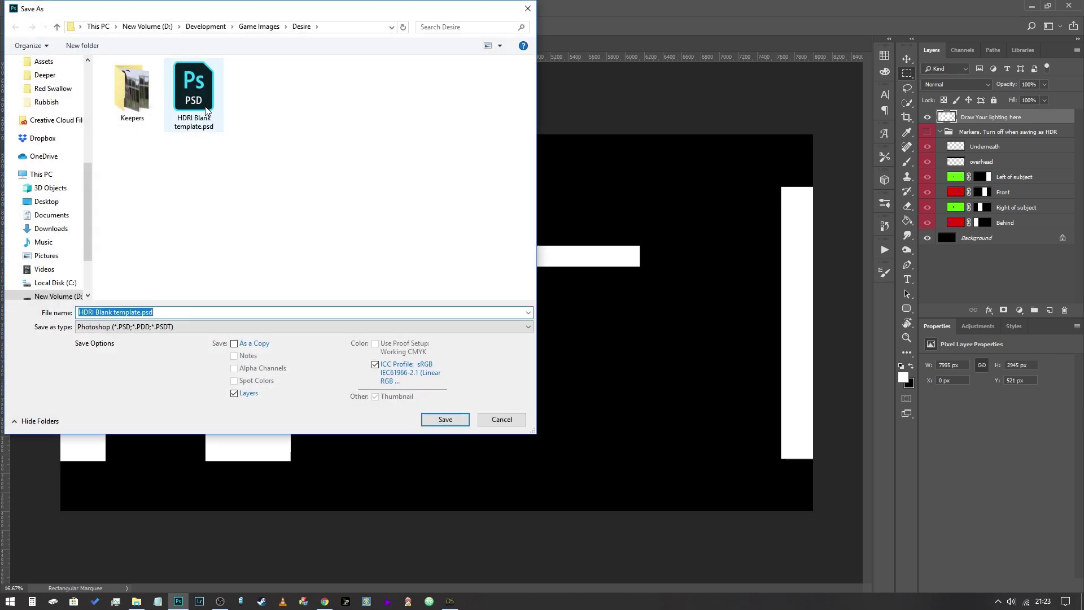
{"action": "left_click", "coordinate": [171, 327]}
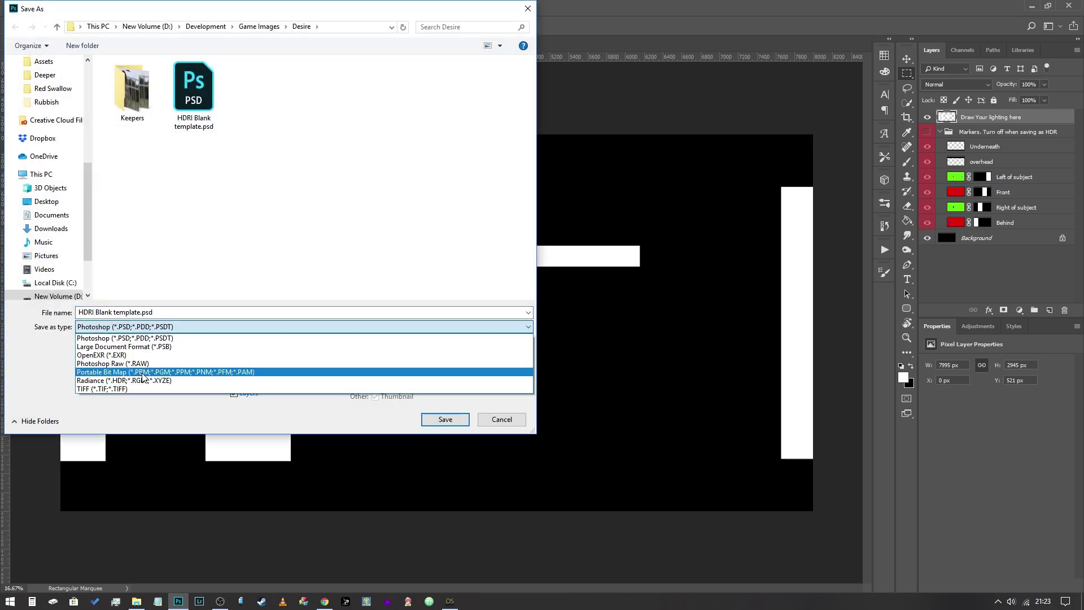
{"action": "left_click", "coordinate": [143, 381]}
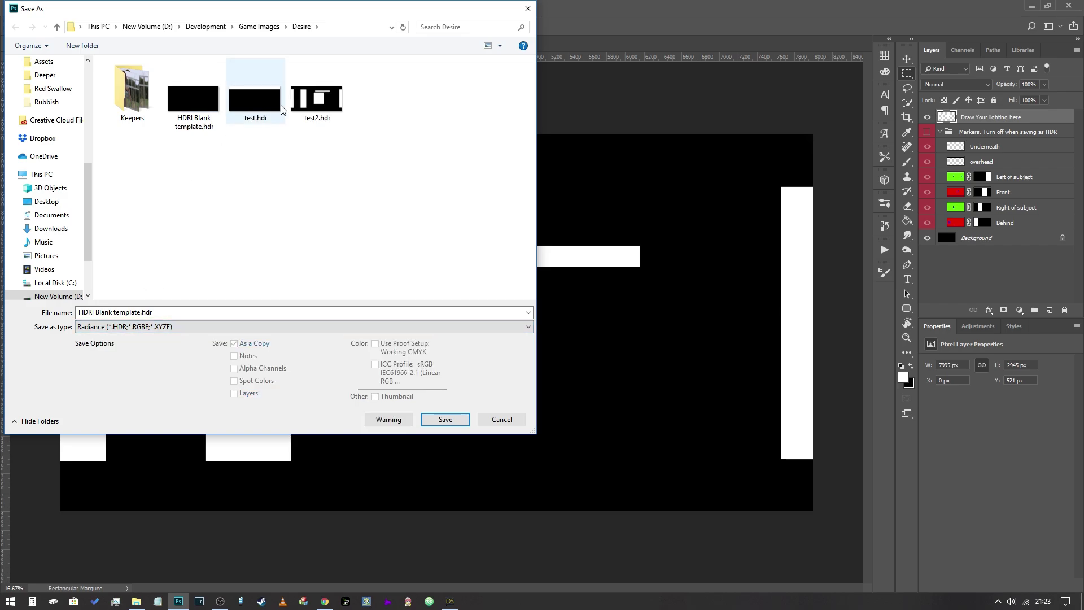
{"action": "left_click", "coordinate": [317, 98]}
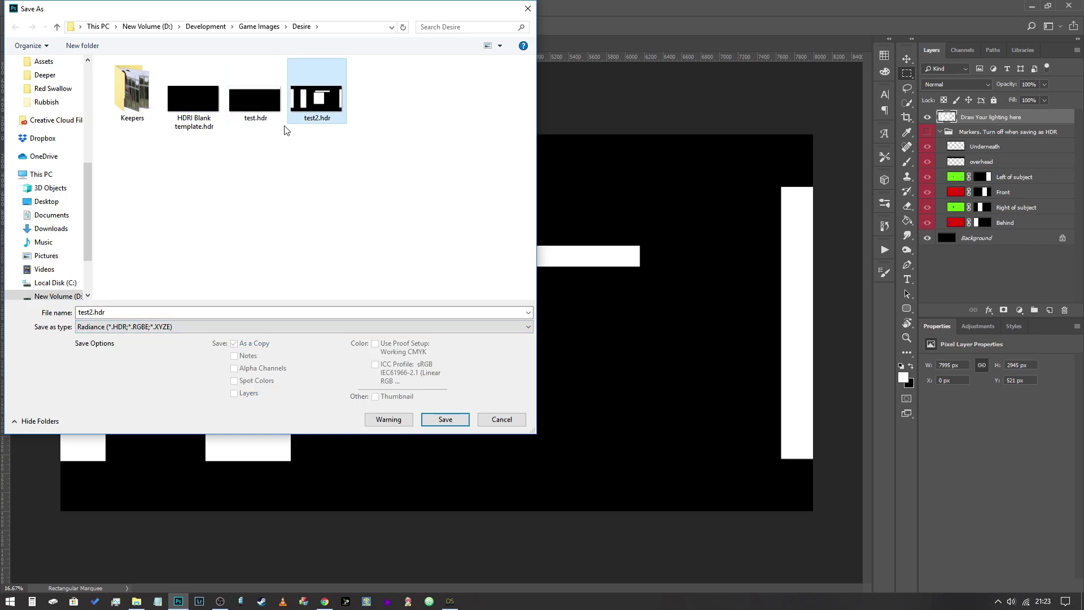
{"action": "left_click", "coordinate": [444, 419]}
{"action": "left_click", "coordinate": [569, 302]}
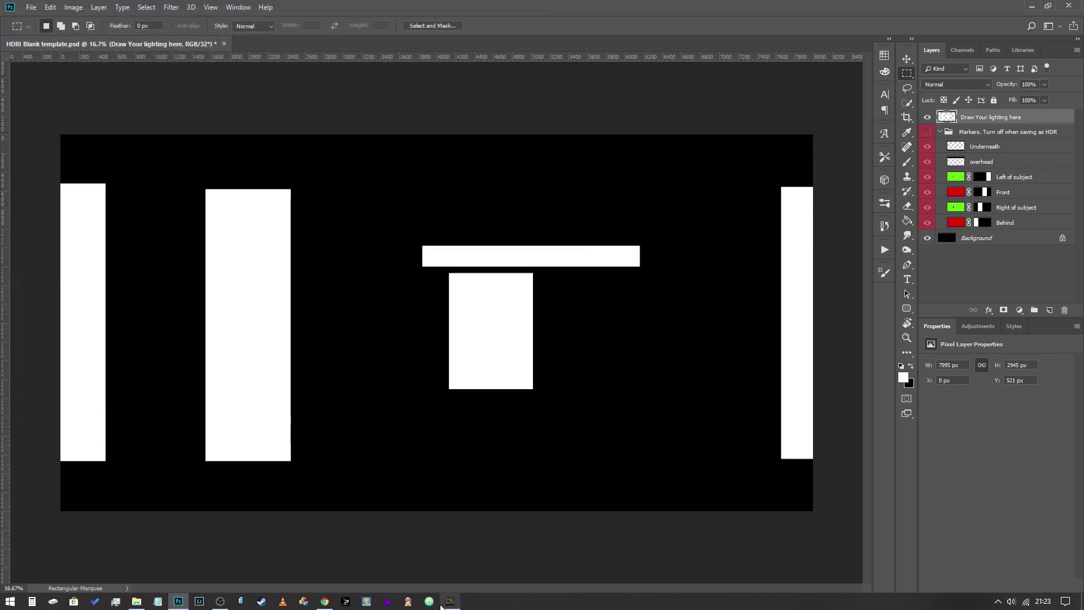
In DAZ Studio, clear the environment map to None and reload the updated test2.hdr
{"action": "left_click", "coordinate": [450, 602]}
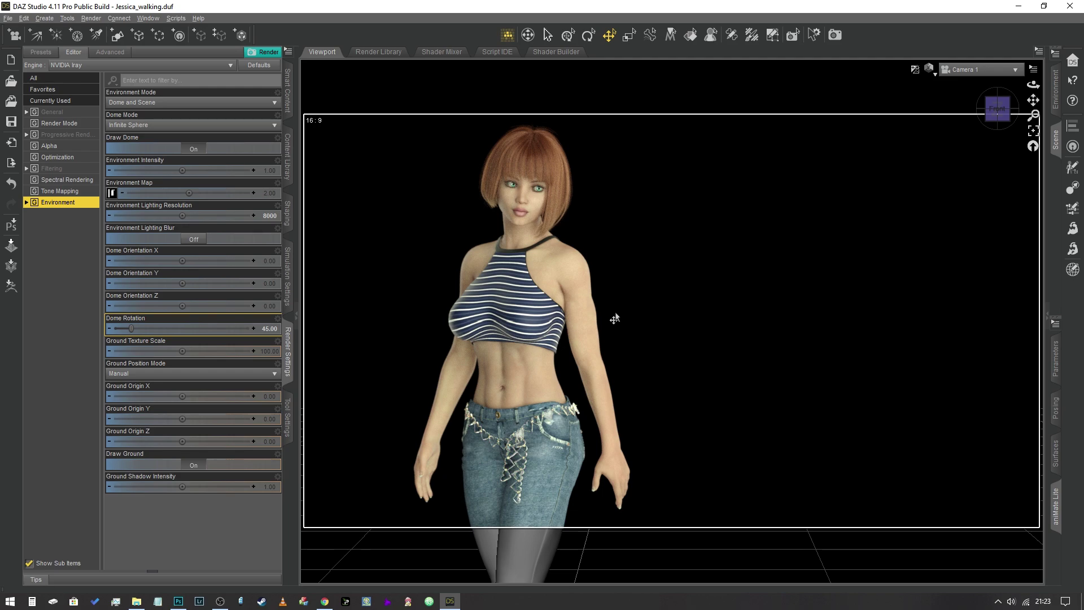
{"action": "left_click", "coordinate": [112, 193]}
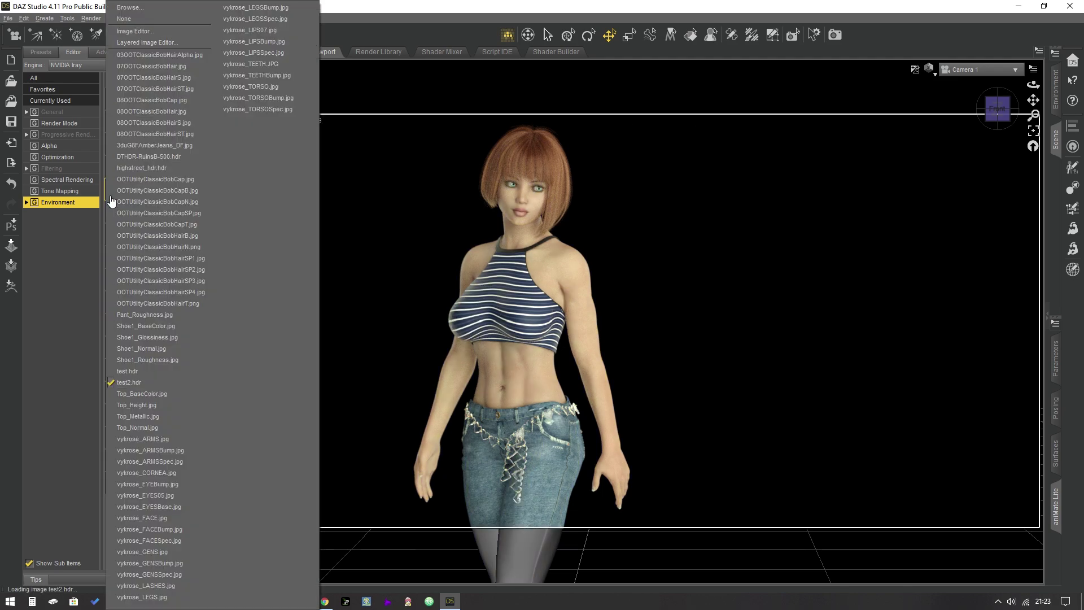
{"action": "left_click", "coordinate": [147, 18]}
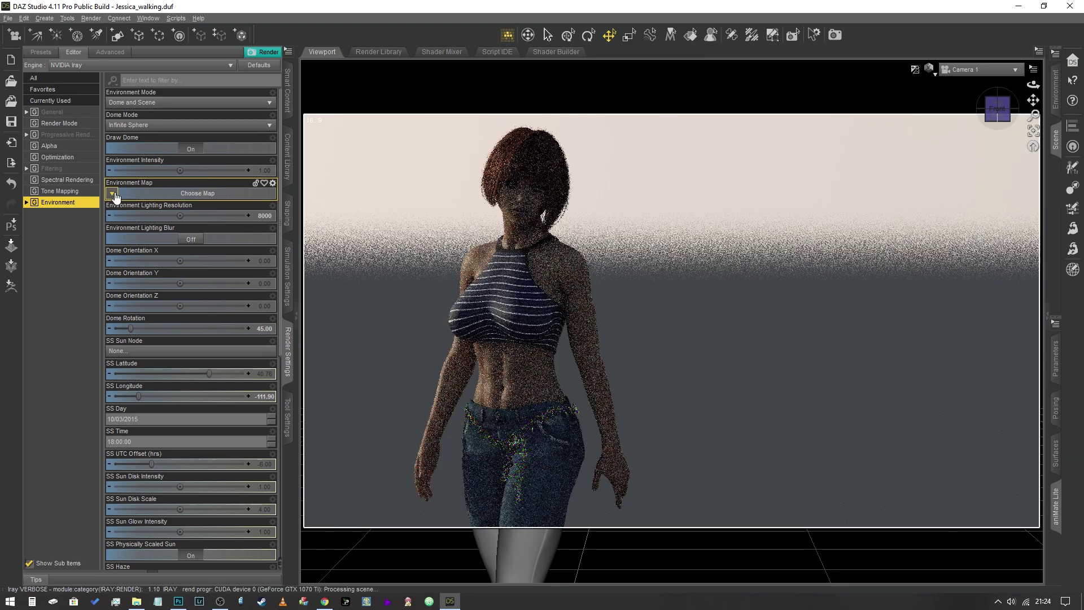
{"action": "left_click", "coordinate": [113, 192]}
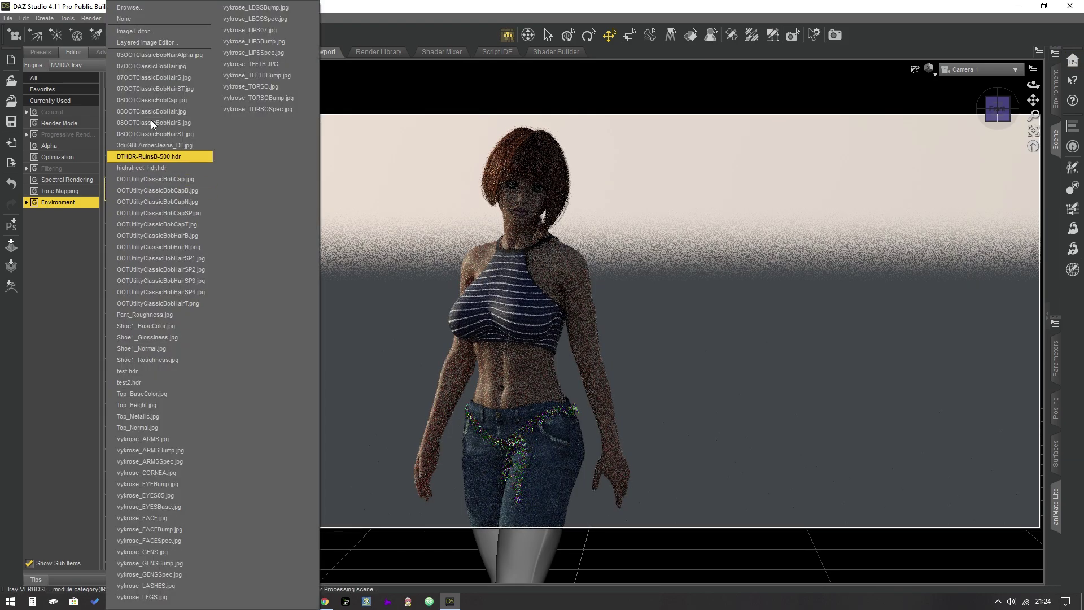
{"action": "left_click", "coordinate": [154, 8]}
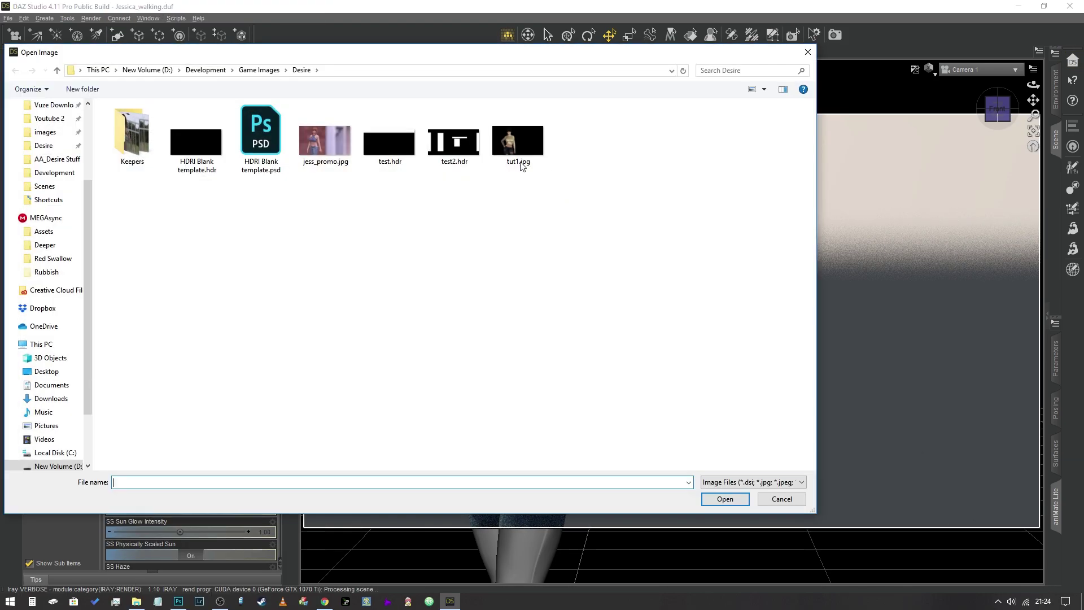
{"action": "double_click", "coordinate": [455, 142]}
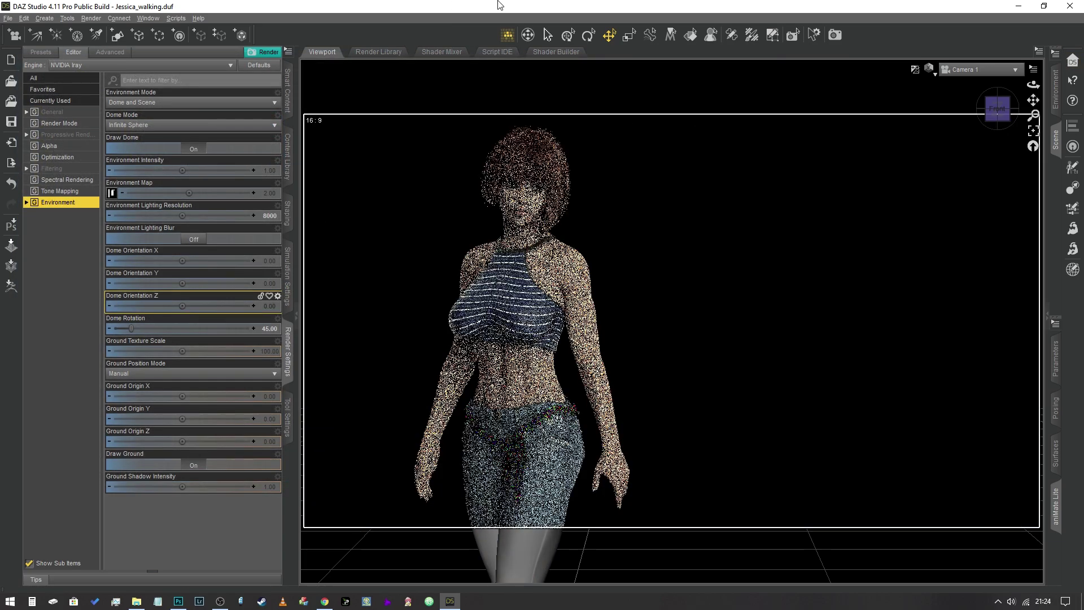